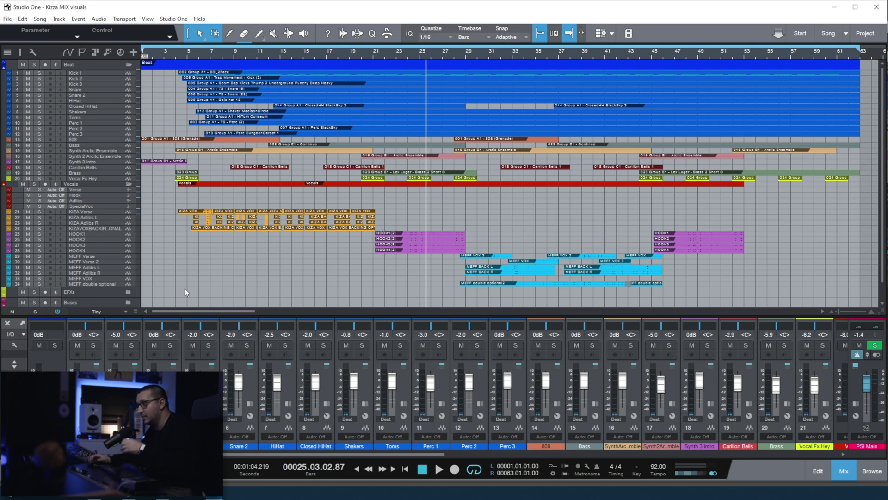
In Options > Appearance, set the background hue to 61 and saturation to -20%.
{"action": "left_click", "coordinate": [174, 18]}
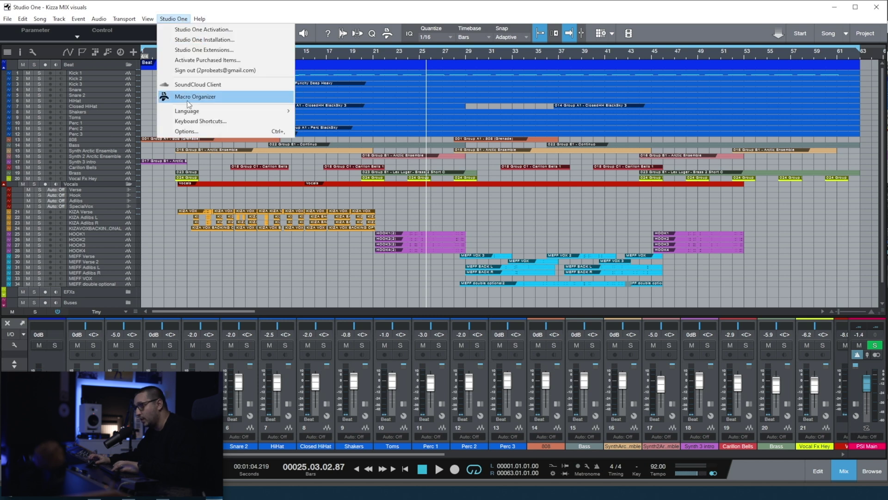
{"action": "left_click", "coordinate": [198, 93]}
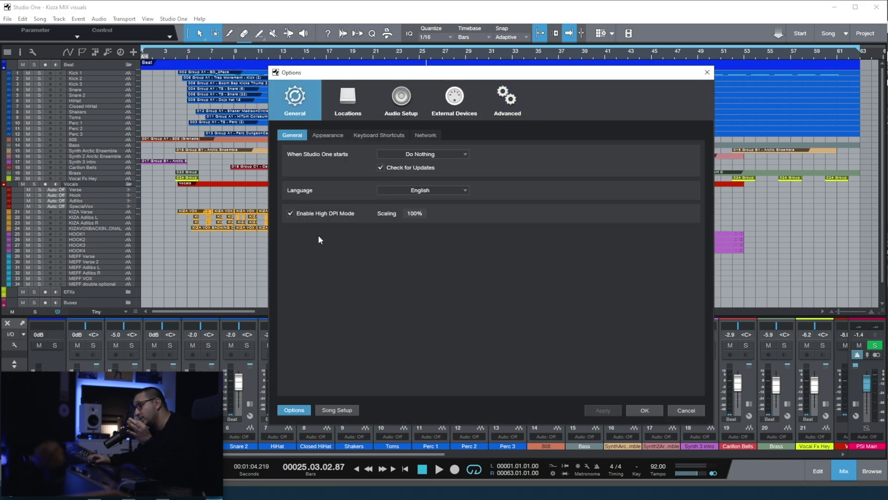
{"action": "left_click", "coordinate": [327, 135]}
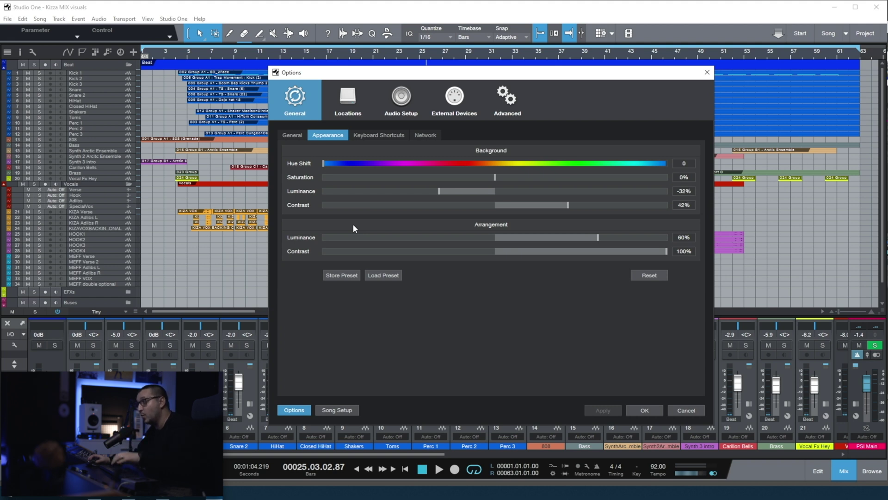
{"action": "left_click_drag", "start_coordinate": [326, 168], "coordinate": [382, 167]}
{"action": "left_click_drag", "start_coordinate": [495, 177], "coordinate": [661, 178]}
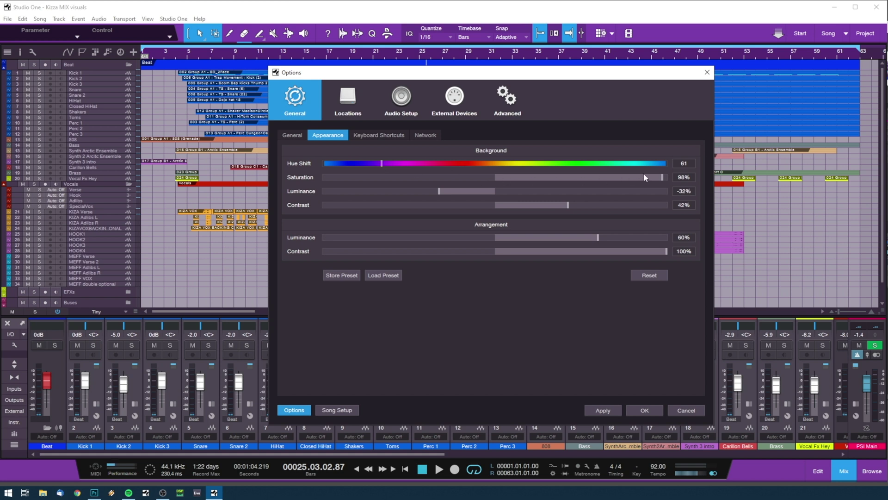
{"action": "left_click_drag", "start_coordinate": [660, 177], "coordinate": [474, 191]}
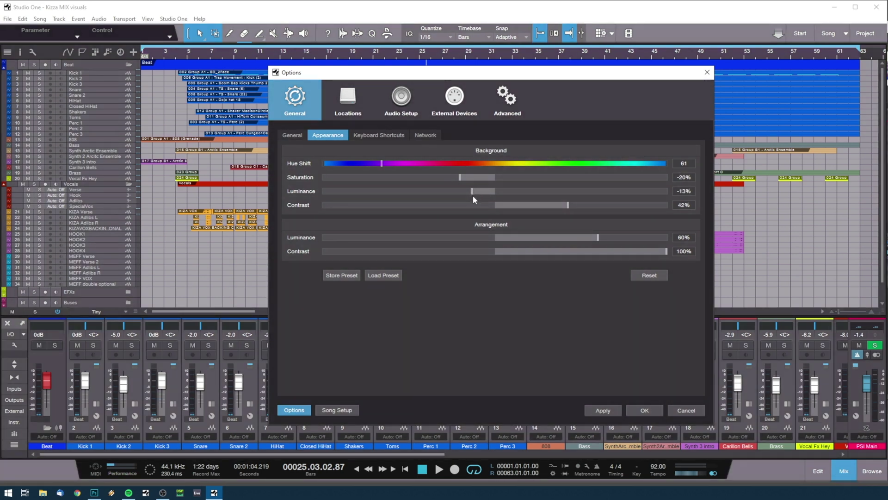
Raise background luminance, set contrast to 93%, and darken arrangement luminance to -51%.
{"action": "left_click_drag", "start_coordinate": [473, 196], "coordinate": [567, 185]}
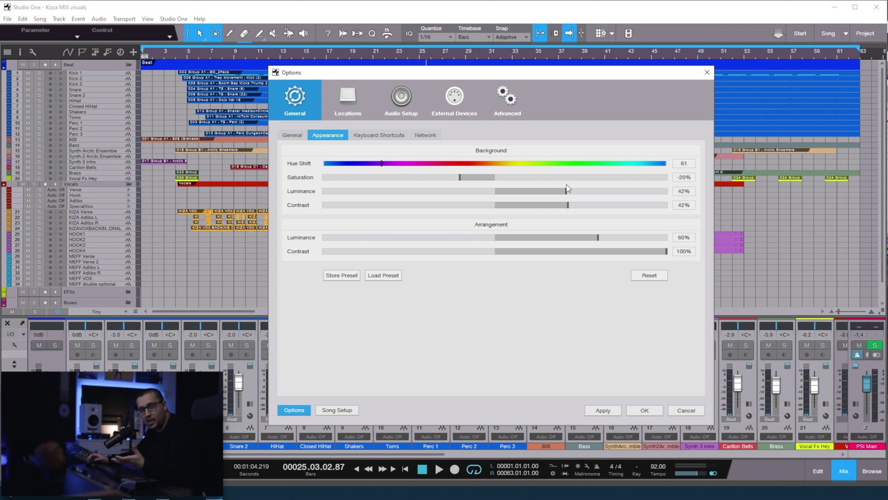
{"action": "left_click_drag", "start_coordinate": [567, 187], "coordinate": [676, 190]}
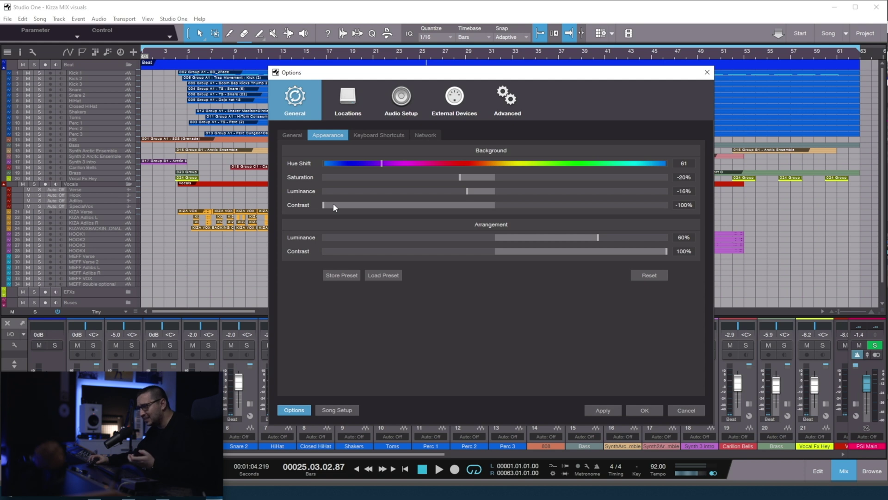
{"action": "left_click_drag", "start_coordinate": [333, 204], "coordinate": [653, 208]}
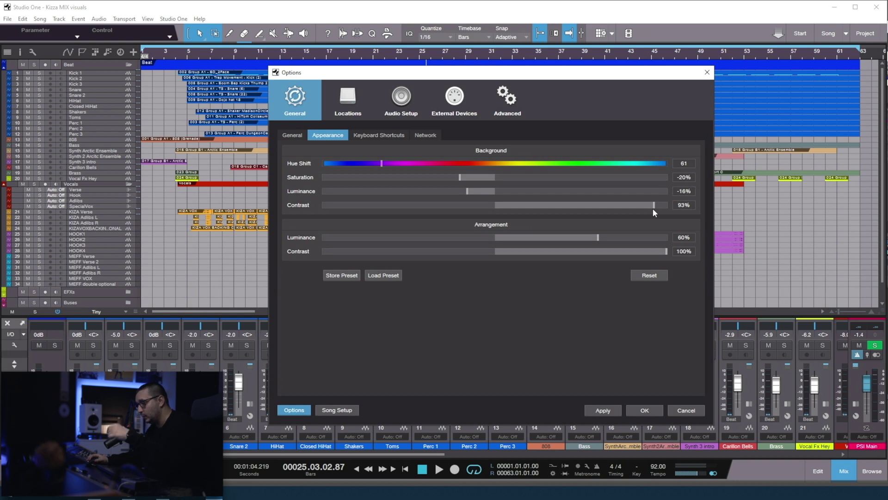
{"action": "left_click_drag", "start_coordinate": [597, 238], "coordinate": [408, 239]}
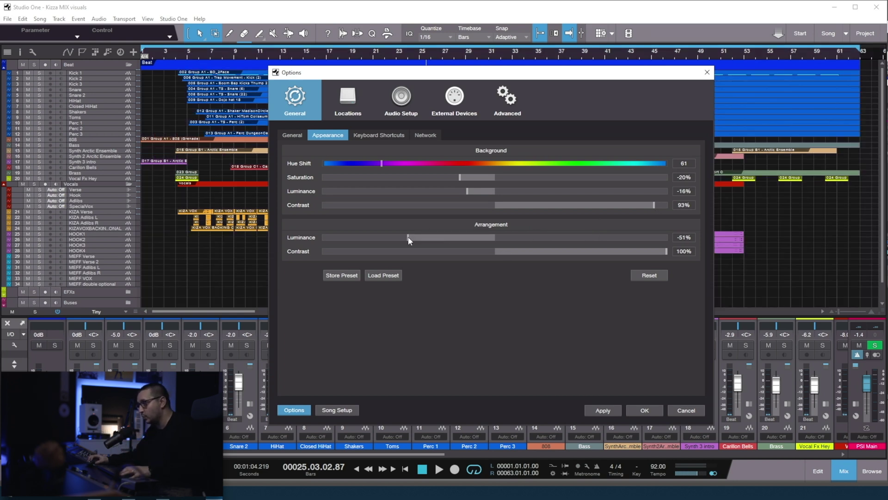
Load the 2pro2020 appearance preset, set Arrangement Contrast to -6%, and confirm with OK.
{"action": "left_click_drag", "start_coordinate": [410, 238], "coordinate": [506, 237]}
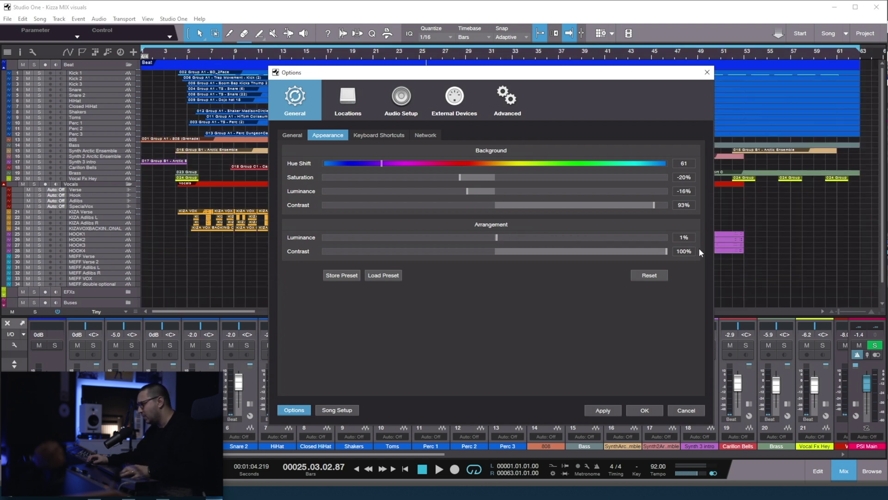
{"action": "left_click_drag", "start_coordinate": [699, 247], "coordinate": [290, 259]}
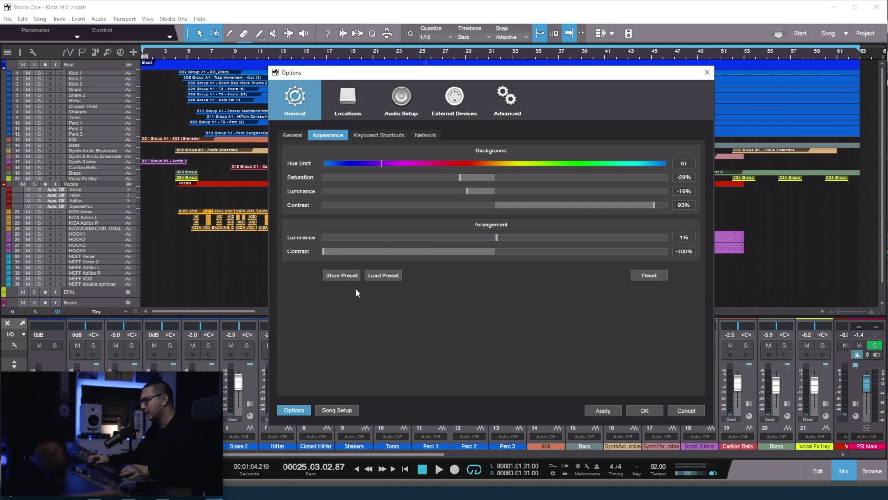
{"action": "left_click", "coordinate": [383, 275]}
{"action": "left_click", "coordinate": [398, 332]}
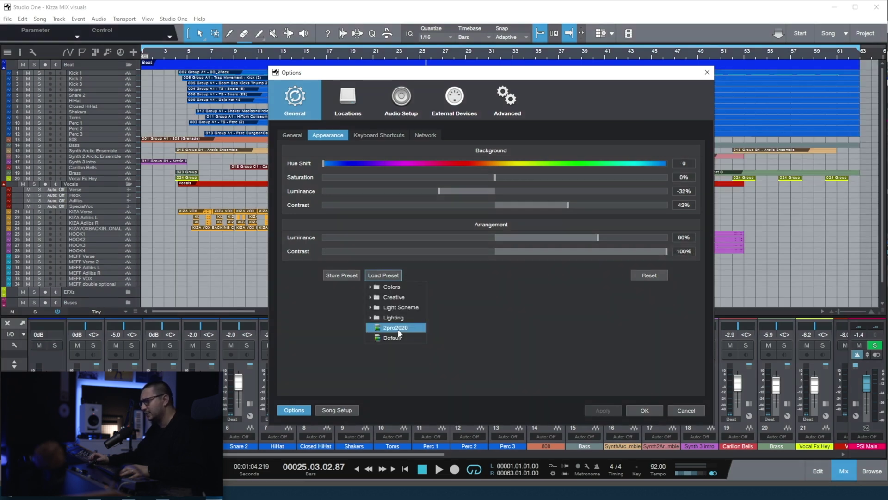
{"action": "left_click", "coordinate": [493, 342]}
{"action": "left_click_drag", "start_coordinate": [622, 253], "coordinate": [600, 411]}
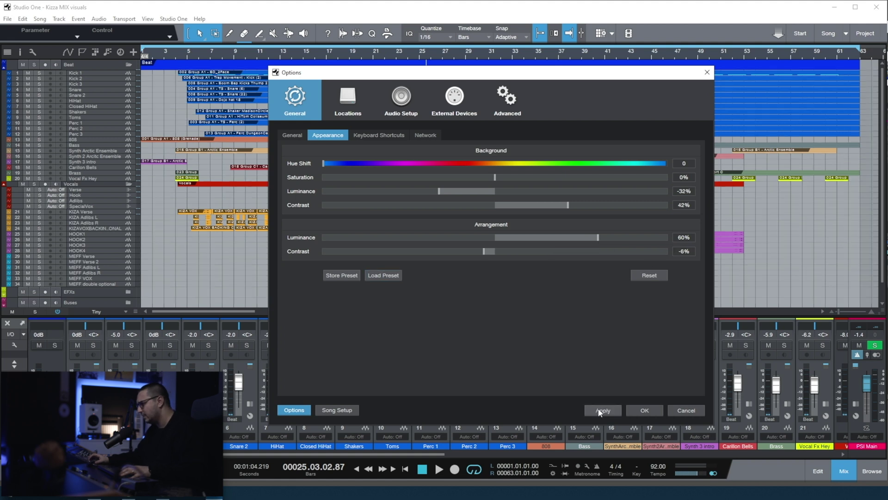
{"action": "left_click", "coordinate": [644, 410]}
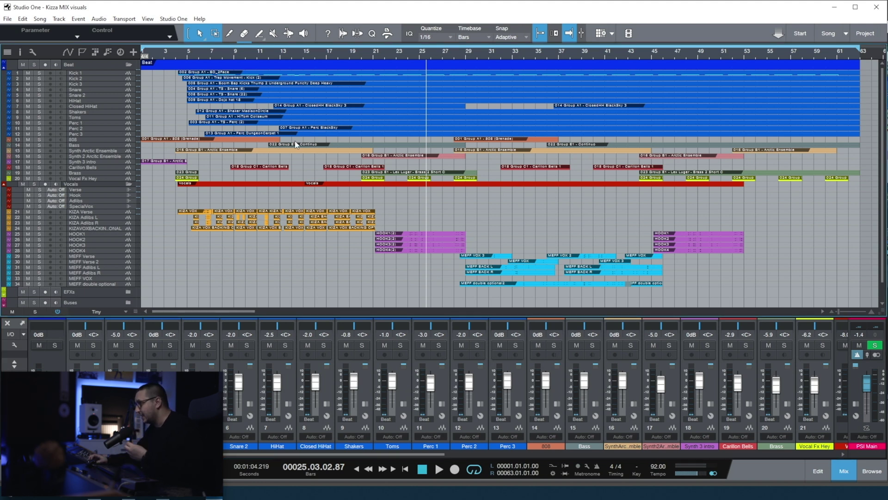
Open the Studio One application menu from the menu bar.
{"action": "left_click", "coordinate": [173, 19]}
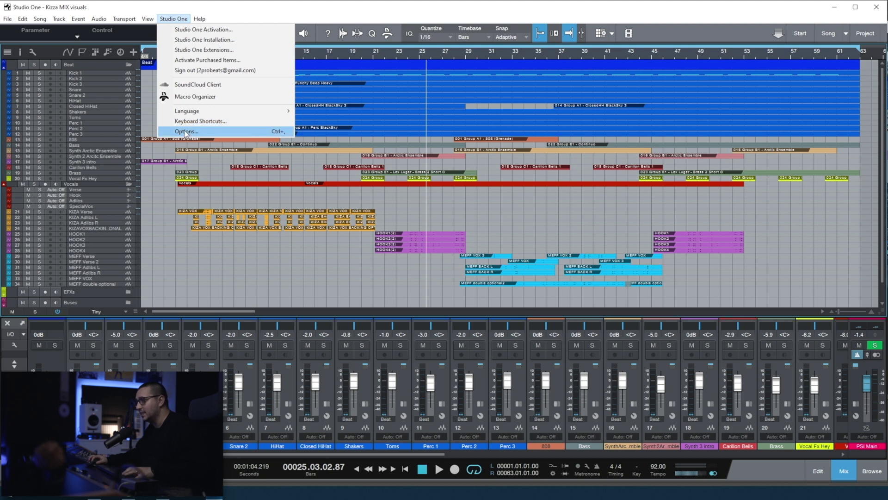
Enable Draw smooth waveforms in the Advanced editing options and apply it.
{"action": "left_click", "coordinate": [186, 132]}
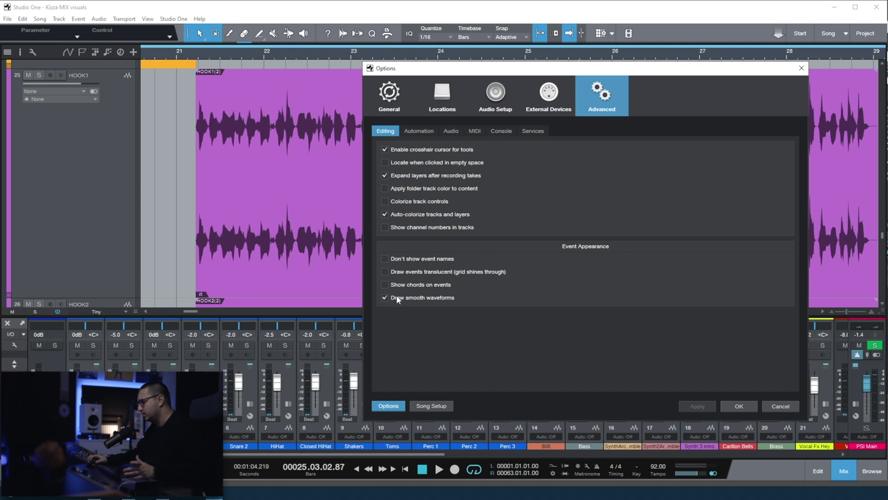
{"action": "left_click", "coordinate": [397, 299]}
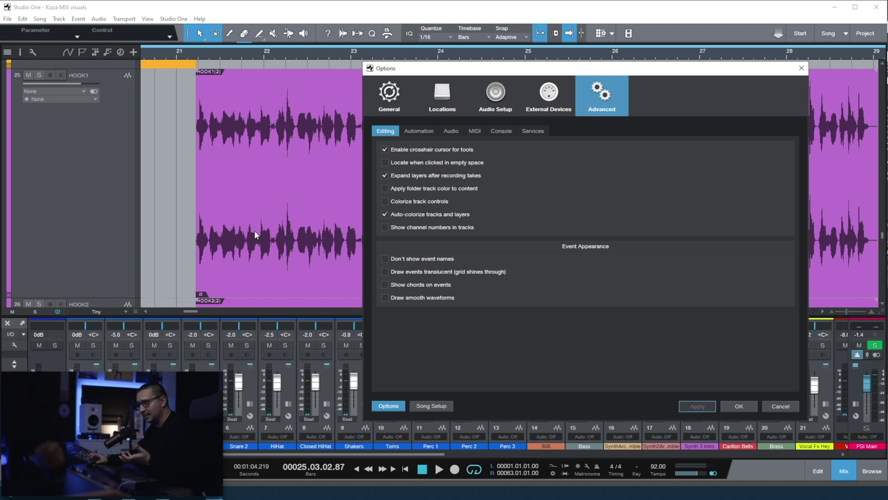
{"action": "left_click", "coordinate": [385, 298]}
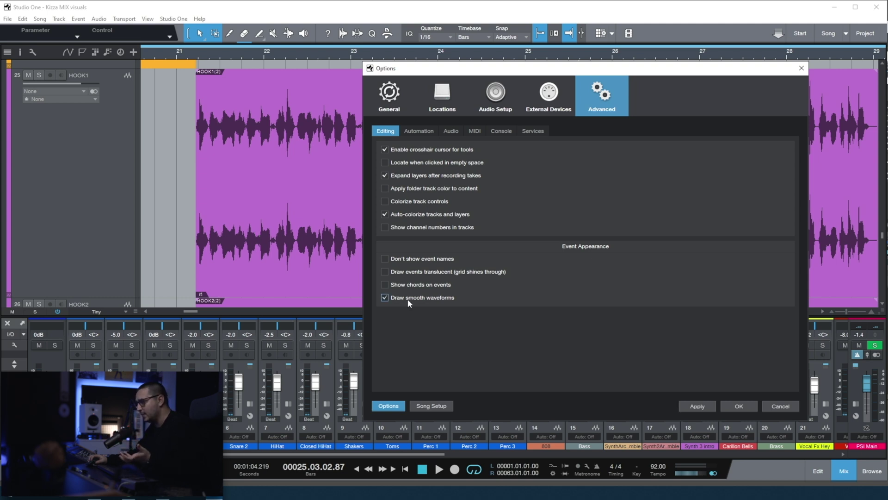
{"action": "left_click", "coordinate": [697, 406]}
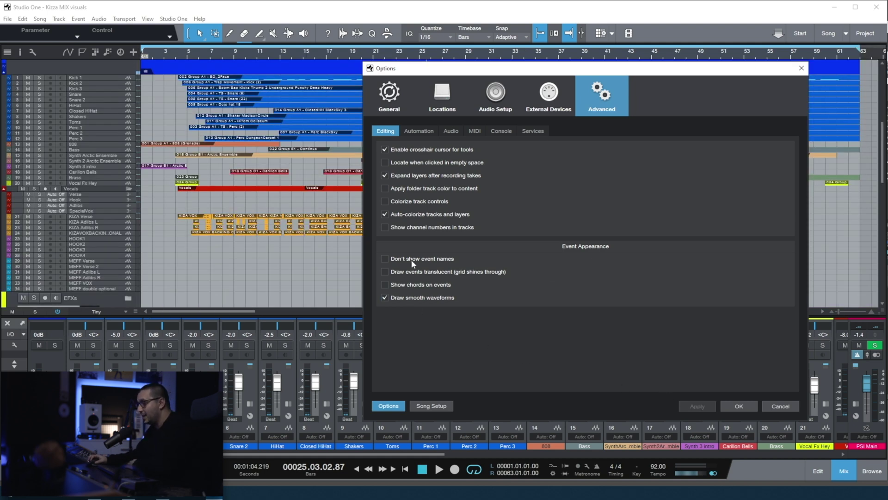
Try hiding event names, then untick Don't show event names again.
{"action": "left_click", "coordinate": [385, 258]}
{"action": "left_click", "coordinate": [688, 406]}
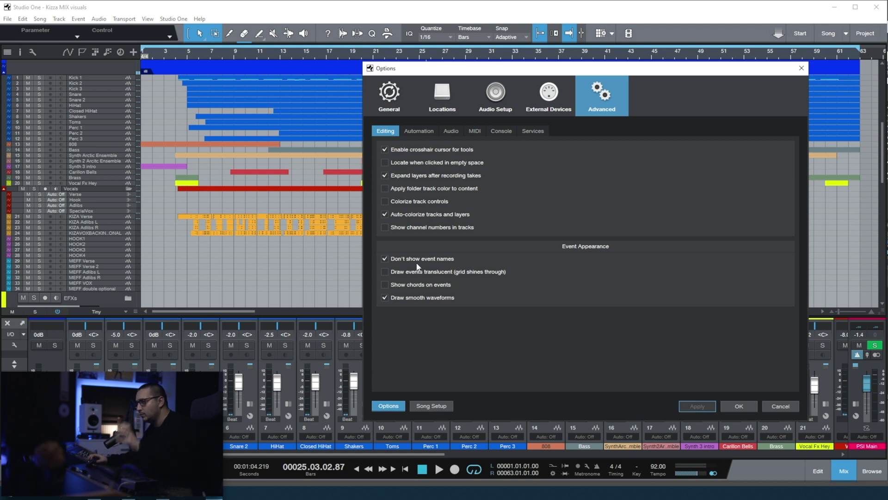
{"action": "left_click", "coordinate": [418, 259]}
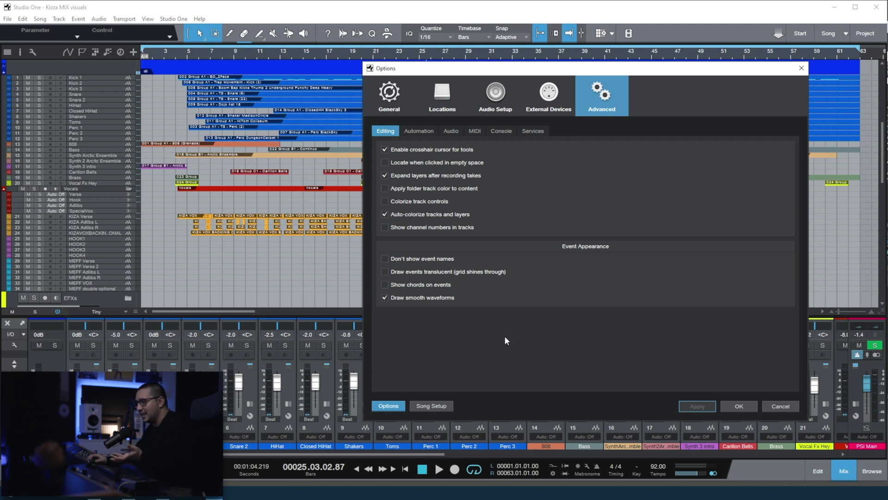
Close the options and select the HOOK clips on both sides of the arrangement.
{"action": "left_click", "coordinate": [738, 406]}
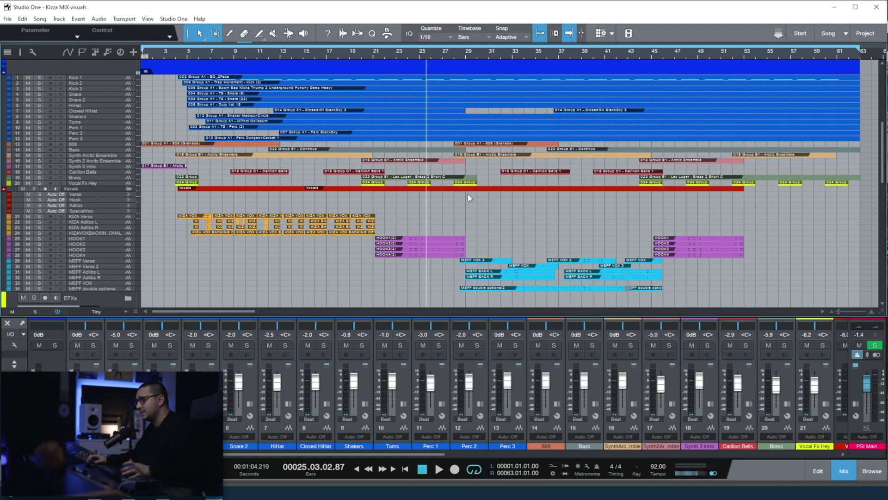
{"action": "left_click_drag", "start_coordinate": [723, 214], "coordinate": [699, 266]}
{"action": "left_click_drag", "start_coordinate": [429, 197], "coordinate": [418, 262]}
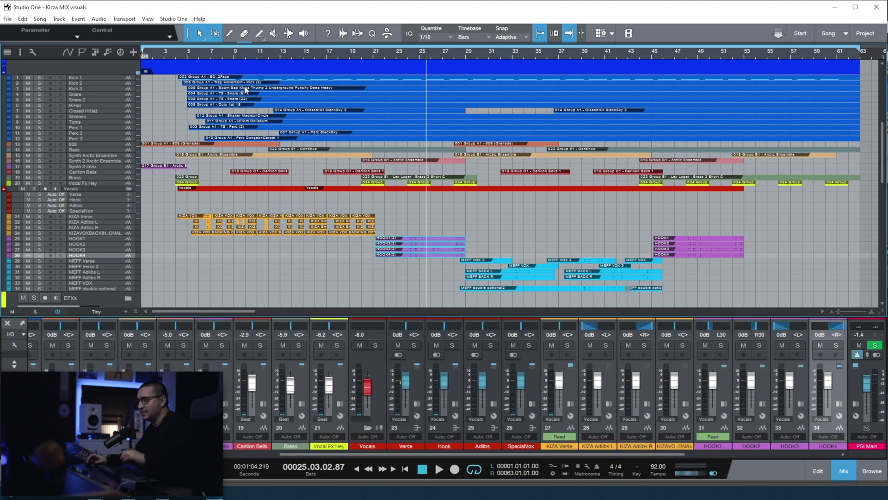
Reopen the options, tick Don't show event names, and apply it.
{"action": "left_click", "coordinate": [171, 19]}
{"action": "left_click", "coordinate": [194, 128]}
{"action": "left_click", "coordinate": [384, 258]}
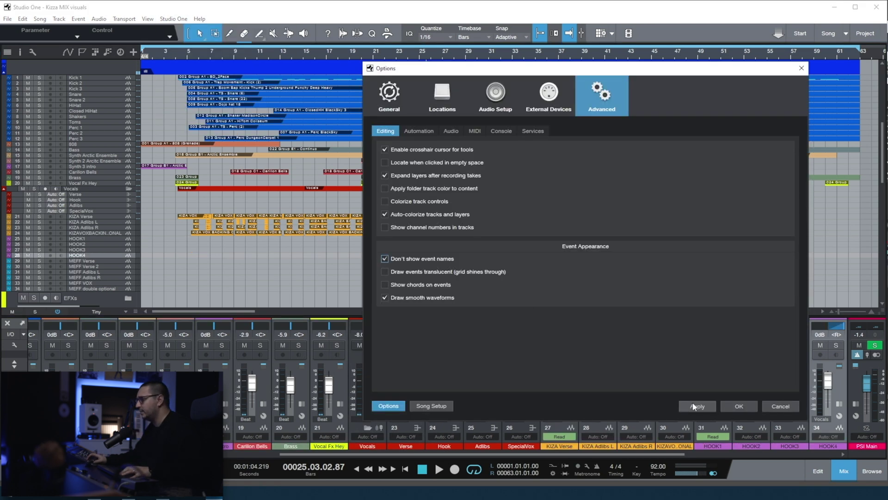
{"action": "left_click", "coordinate": [697, 406]}
{"action": "left_click", "coordinate": [739, 406]}
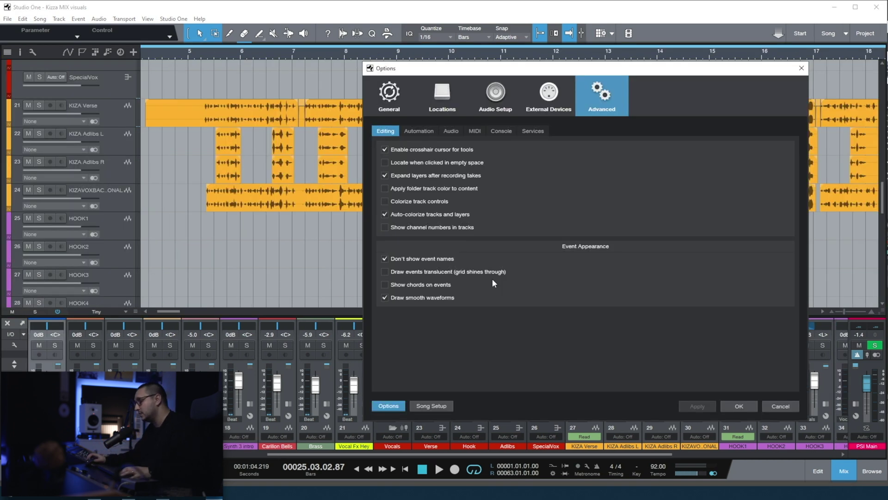
Leave Draw events translucent unticked and move to the Console settings.
{"action": "left_click", "coordinate": [427, 273]}
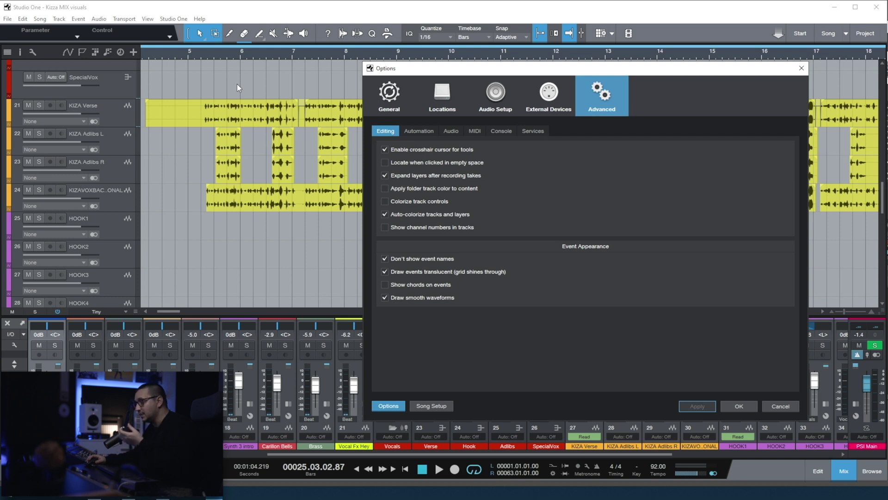
{"action": "left_click", "coordinate": [387, 271]}
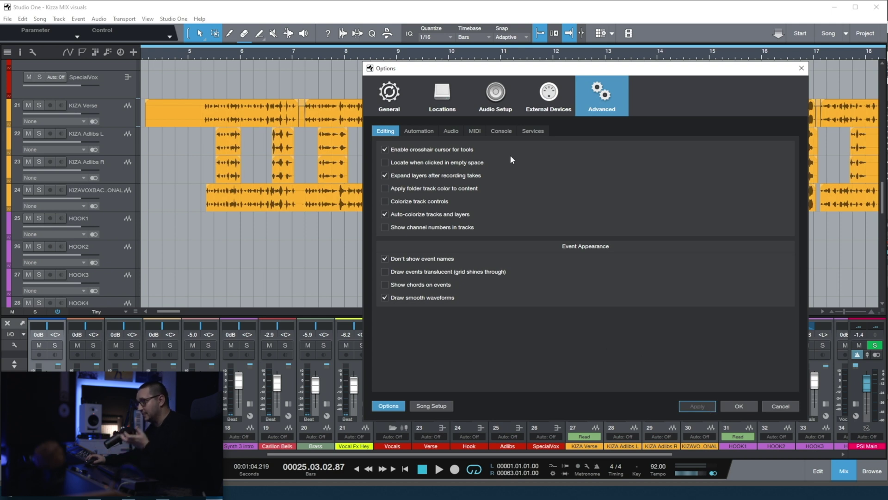
{"action": "left_click", "coordinate": [503, 132]}
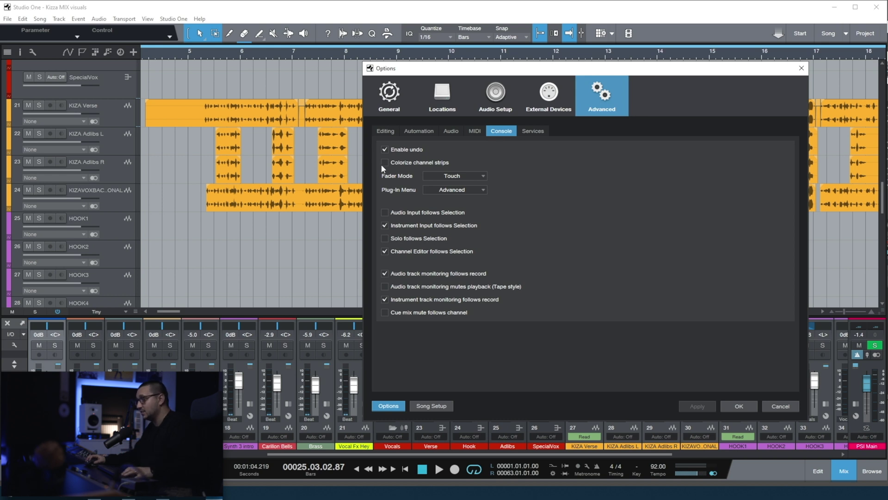
Enable colorized channel strips, close the options, and scroll to the vocal tracks.
{"action": "double_click", "coordinate": [409, 168]}
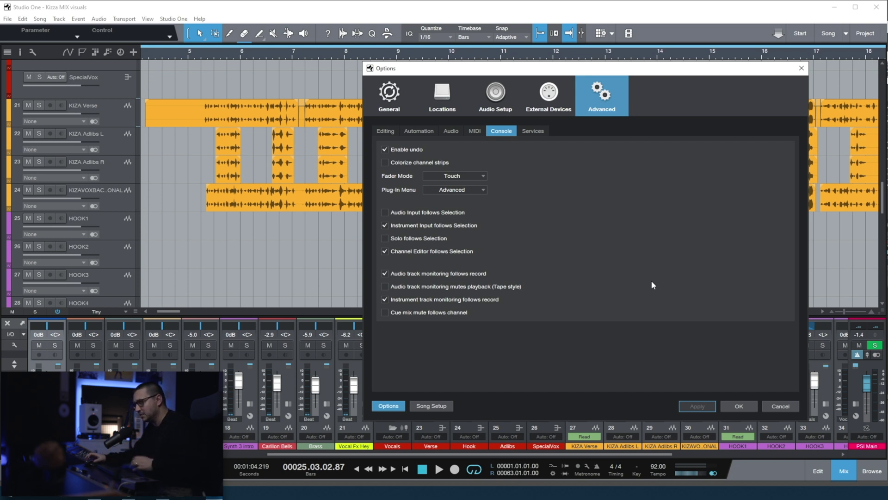
{"action": "left_click", "coordinate": [697, 405]}
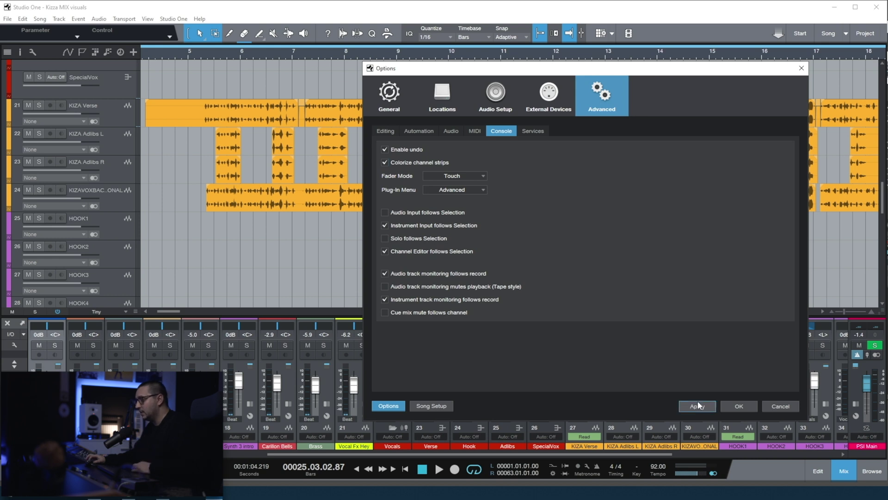
{"action": "left_click", "coordinate": [739, 406]}
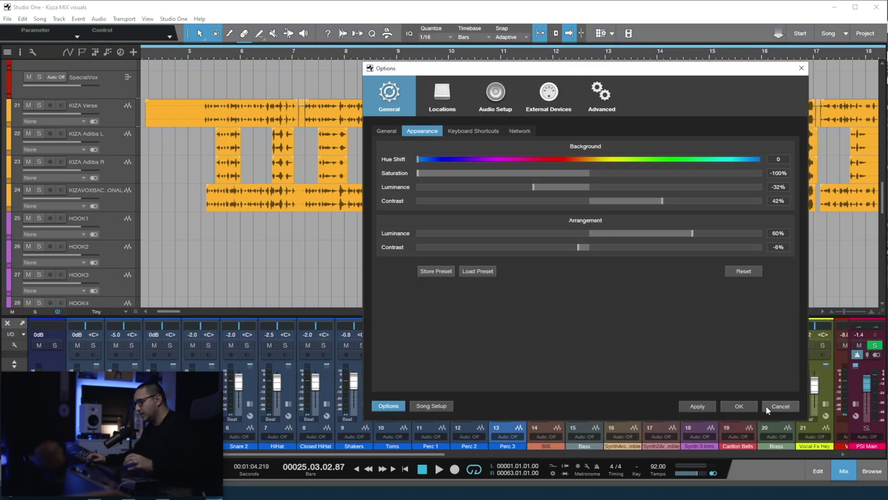
{"action": "left_click", "coordinate": [766, 406]}
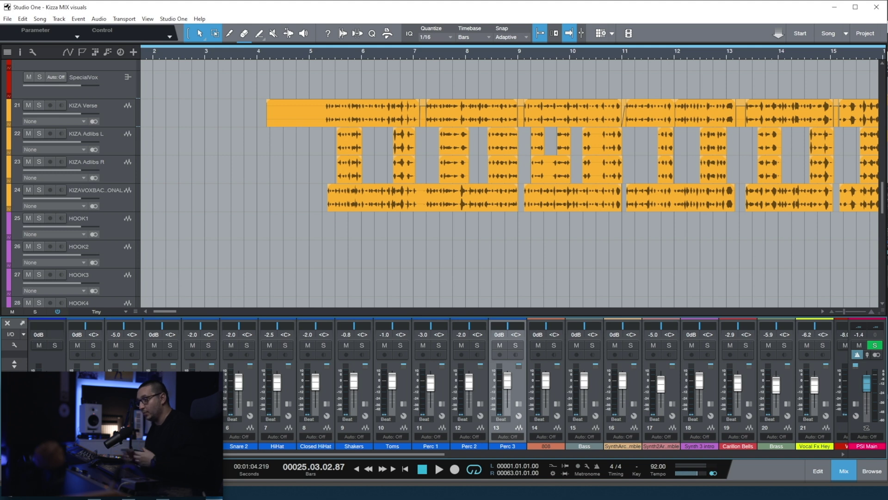
{"action": "left_click_drag", "start_coordinate": [333, 454], "coordinate": [874, 475]}
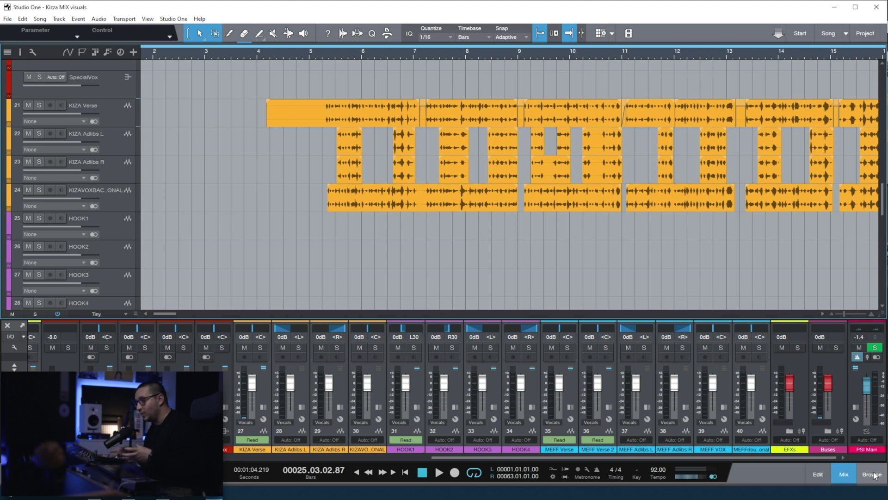
Open the Effects browser, zoom the arrangement to the whole song, and scroll the Waves folder.
{"action": "left_click", "coordinate": [874, 475]}
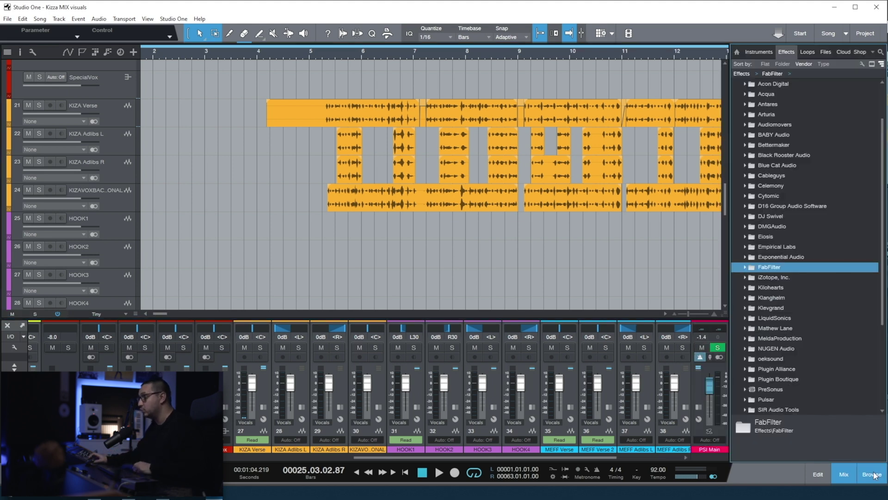
{"action": "key", "text": "z"}
{"action": "scroll", "coordinate": [783, 299], "scroll_direction": "down", "scroll_amount": 4}
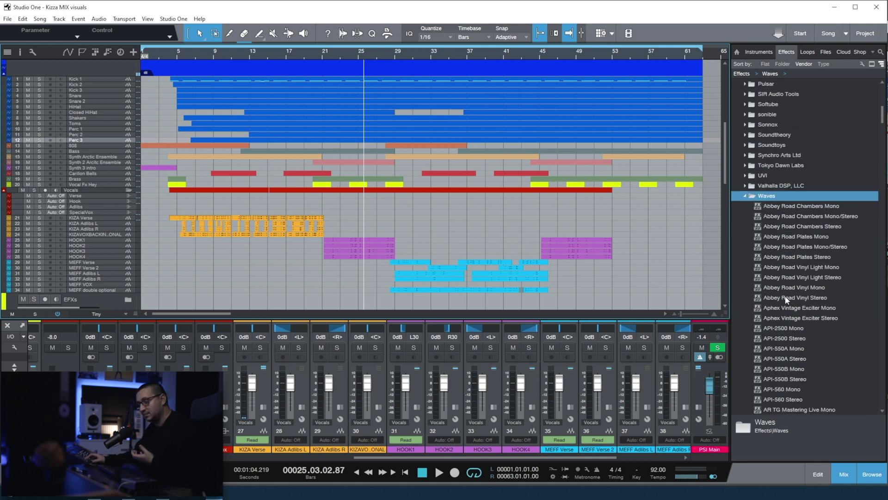
{"action": "scroll", "coordinate": [785, 299], "scroll_direction": "down", "scroll_amount": 3}
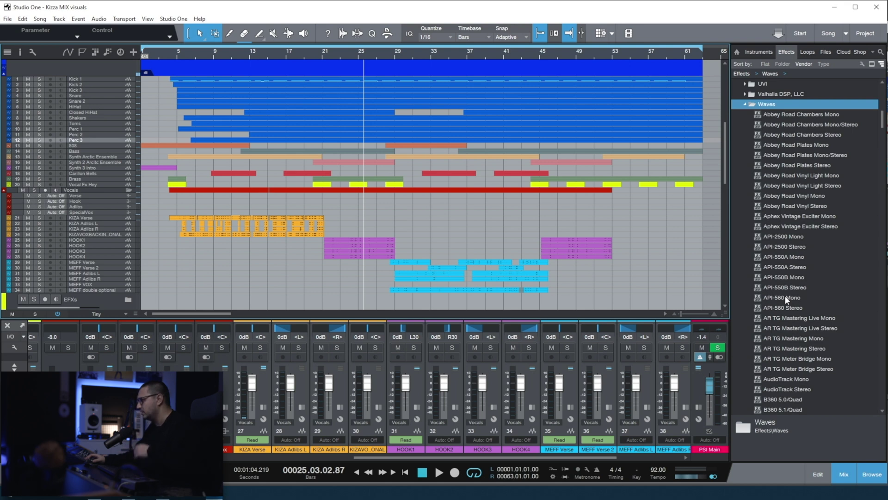
{"action": "scroll", "coordinate": [786, 299], "scroll_direction": "up", "scroll_amount": 3}
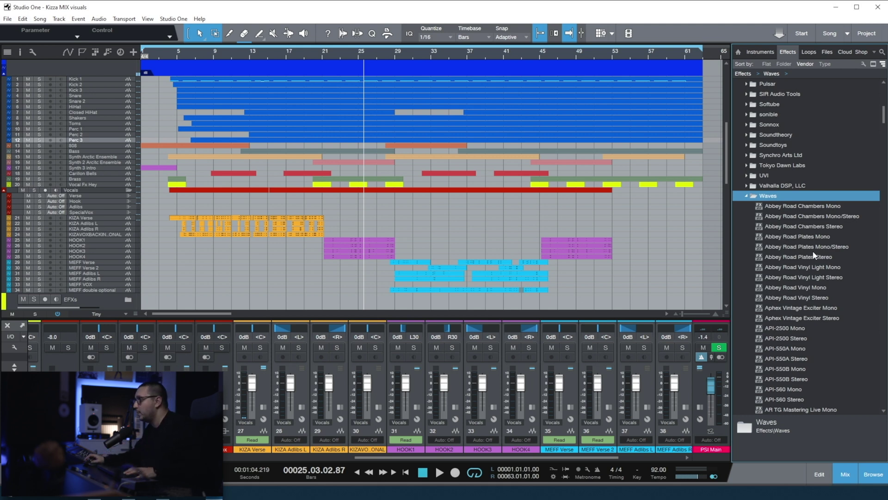
{"action": "scroll", "coordinate": [815, 255], "scroll_direction": "down", "scroll_amount": 1}
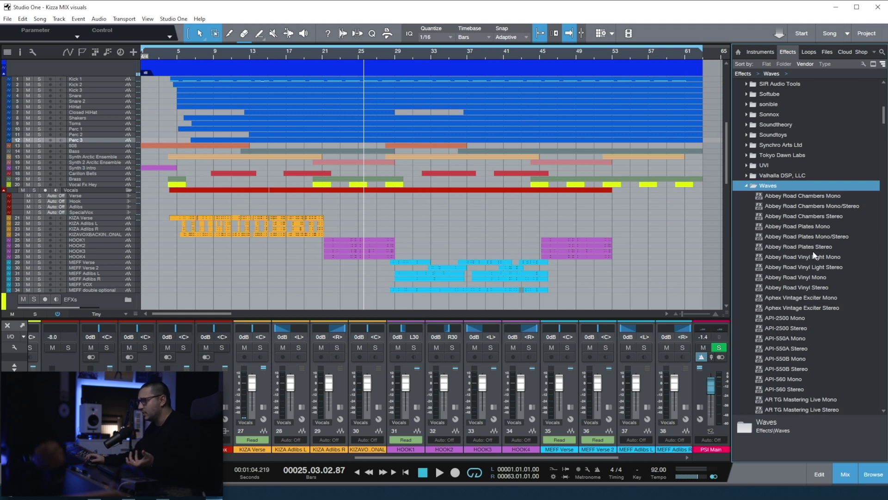
Hide the Mono and Mono/Stereo variants of Abbey Road Chambers, Plates and Vinyl.
{"action": "mouse_move", "coordinate": [748, 224]}
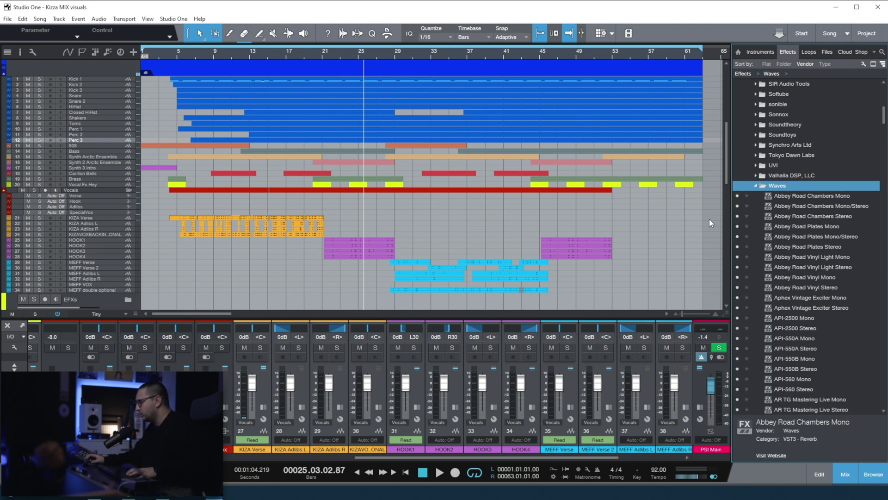
{"action": "left_click", "coordinate": [737, 195]}
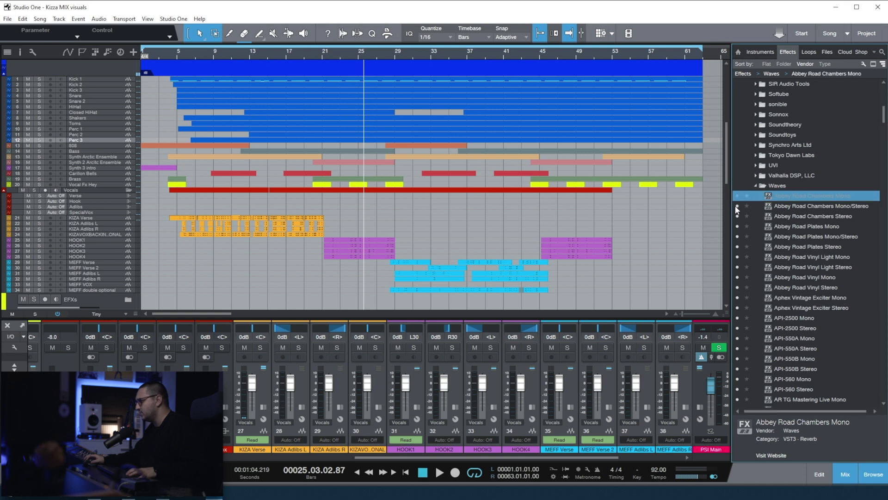
{"action": "left_click", "coordinate": [737, 205]}
{"action": "scroll", "coordinate": [738, 208], "scroll_direction": "down", "scroll_amount": 1}
{"action": "left_click", "coordinate": [737, 216]}
{"action": "left_click", "coordinate": [738, 226]}
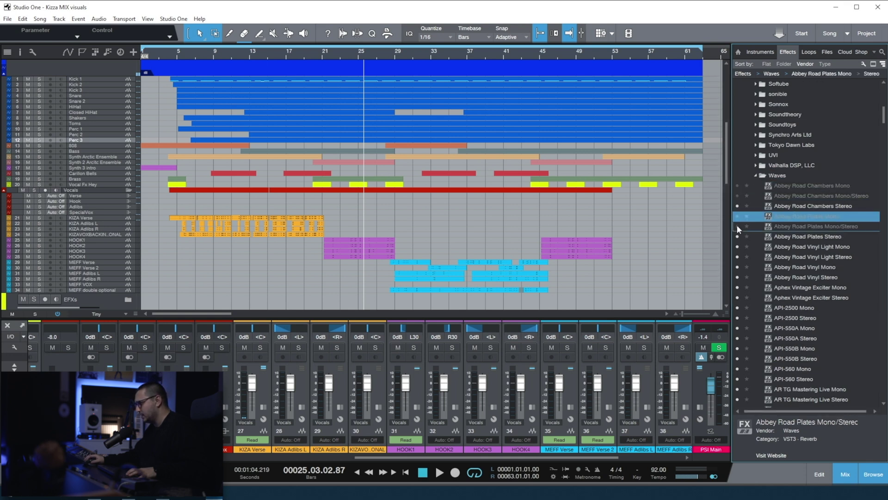
{"action": "left_click", "coordinate": [738, 246]}
{"action": "left_click", "coordinate": [737, 256]}
{"action": "left_click", "coordinate": [737, 267]}
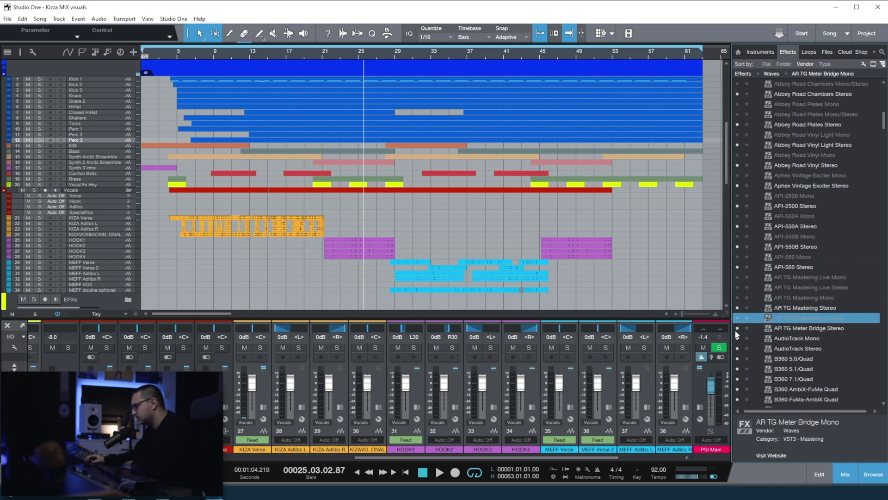
Hide the remaining unwanted Waves mono variants further down, then scroll back to the top.
{"action": "scroll", "coordinate": [743, 277], "scroll_direction": "down", "scroll_amount": 15}
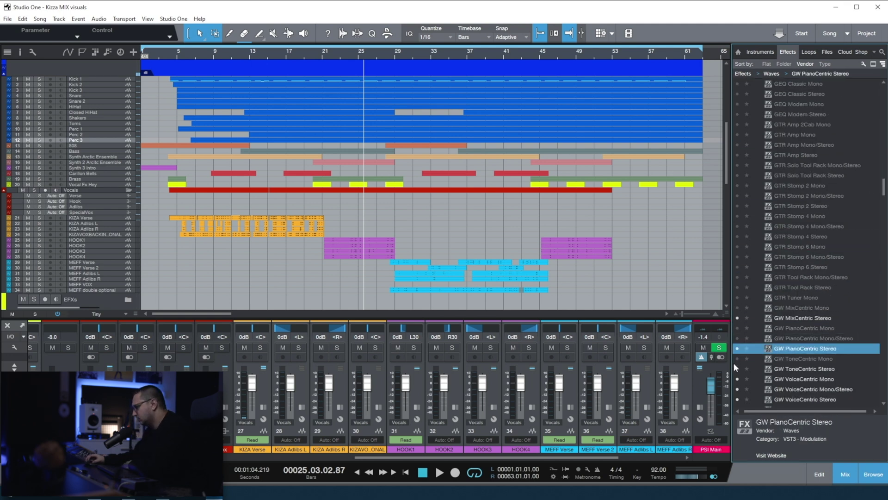
{"action": "scroll", "coordinate": [740, 324], "scroll_direction": "down", "scroll_amount": 20}
{"action": "left_click", "coordinate": [737, 247]}
{"action": "scroll", "coordinate": [740, 346], "scroll_direction": "down", "scroll_amount": 20}
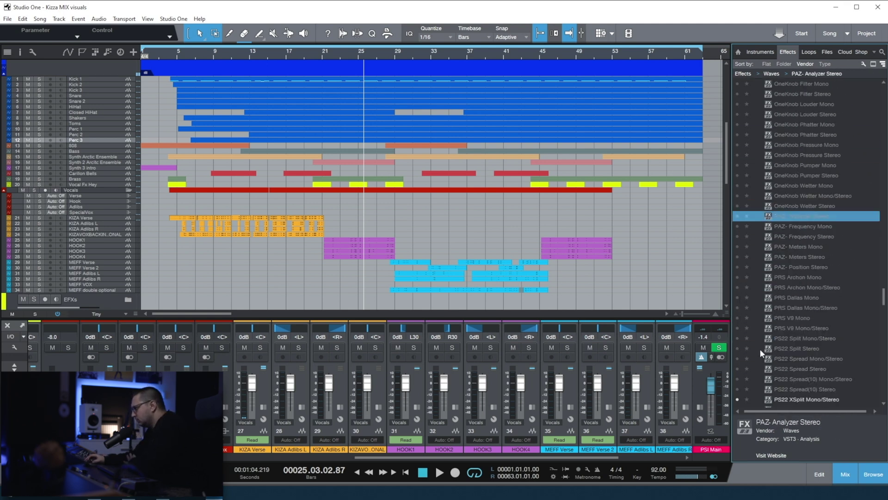
{"action": "left_click", "coordinate": [737, 349]}
{"action": "left_click", "coordinate": [738, 357]}
{"action": "scroll", "coordinate": [826, 306], "scroll_direction": "up", "scroll_amount": 15}
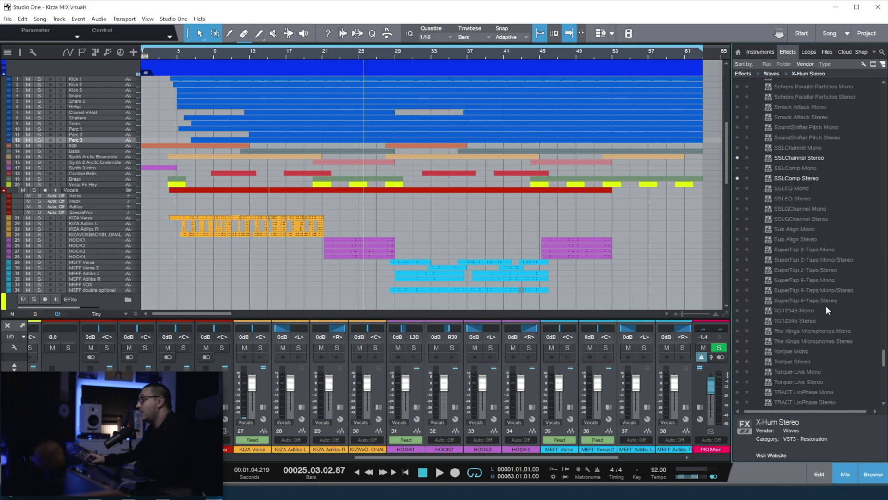
{"action": "scroll", "coordinate": [823, 309], "scroll_direction": "up", "scroll_amount": 20}
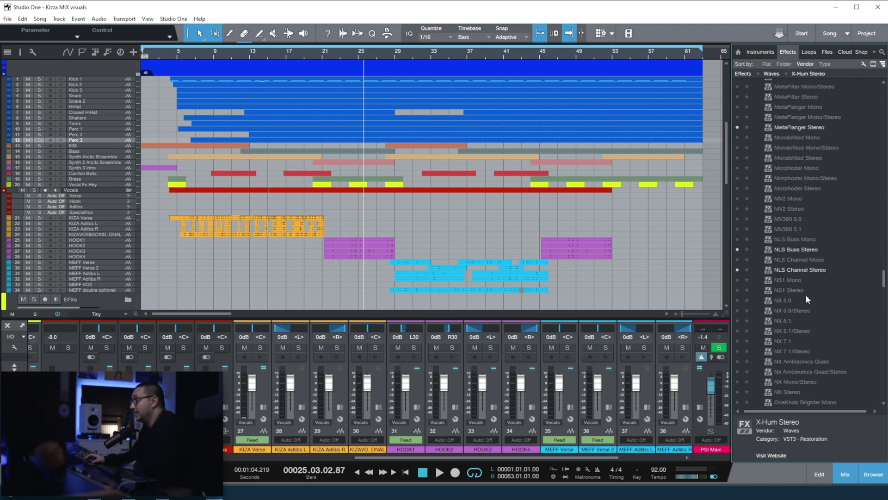
{"action": "scroll", "coordinate": [810, 332], "scroll_direction": "up", "scroll_amount": 10}
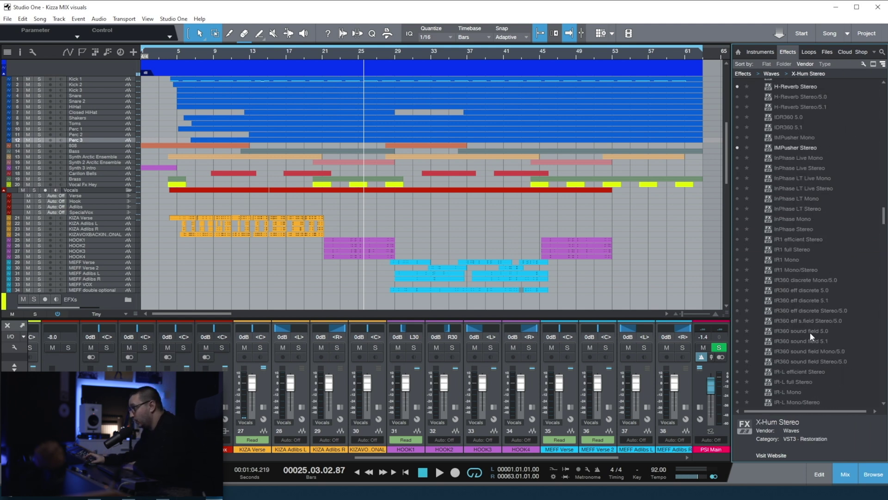
{"action": "scroll", "coordinate": [809, 332], "scroll_direction": "up", "scroll_amount": 6}
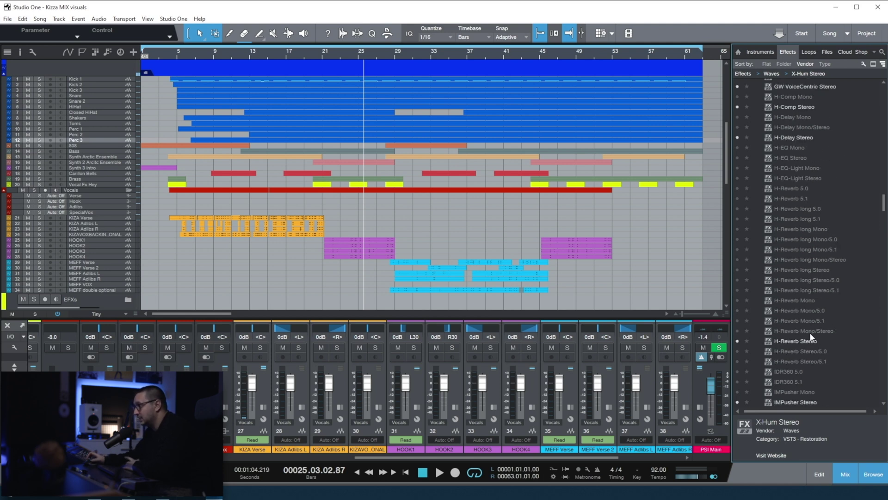
{"action": "scroll", "coordinate": [807, 340], "scroll_direction": "up", "scroll_amount": 2}
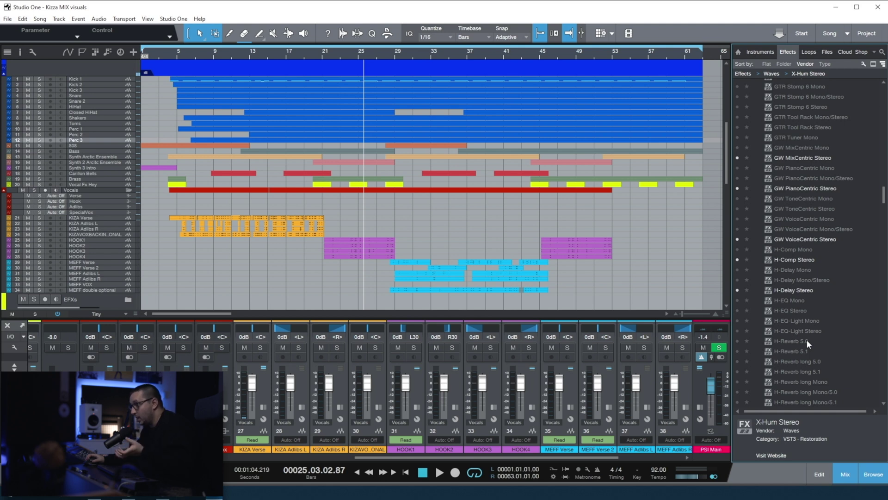
{"action": "scroll", "coordinate": [807, 340], "scroll_direction": "up", "scroll_amount": 15}
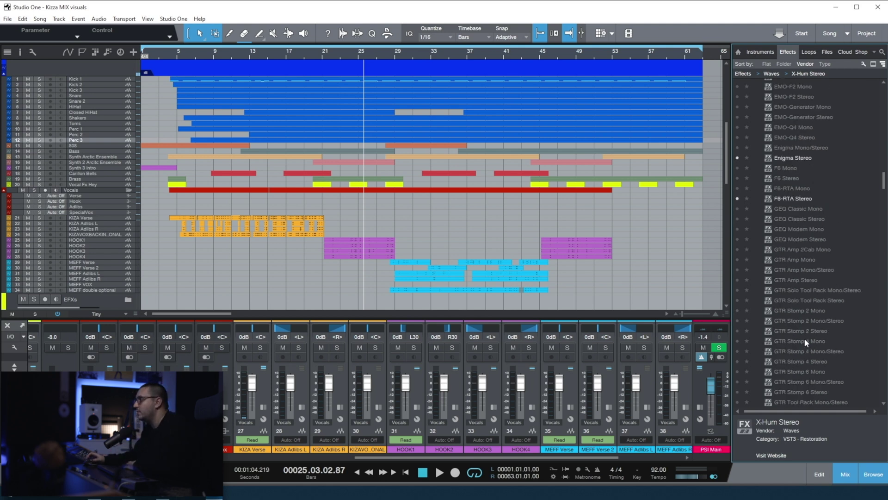
{"action": "scroll", "coordinate": [797, 334], "scroll_direction": "up", "scroll_amount": 15}
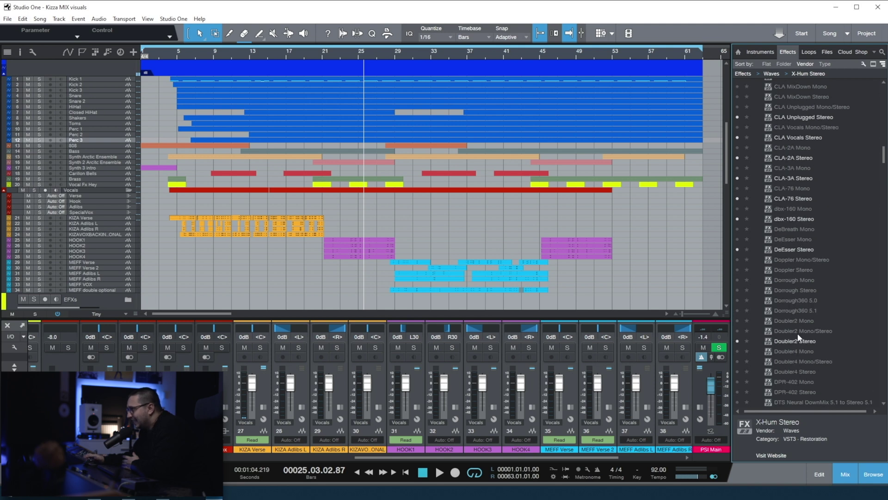
{"action": "scroll", "coordinate": [781, 328], "scroll_direction": "up", "scroll_amount": 8}
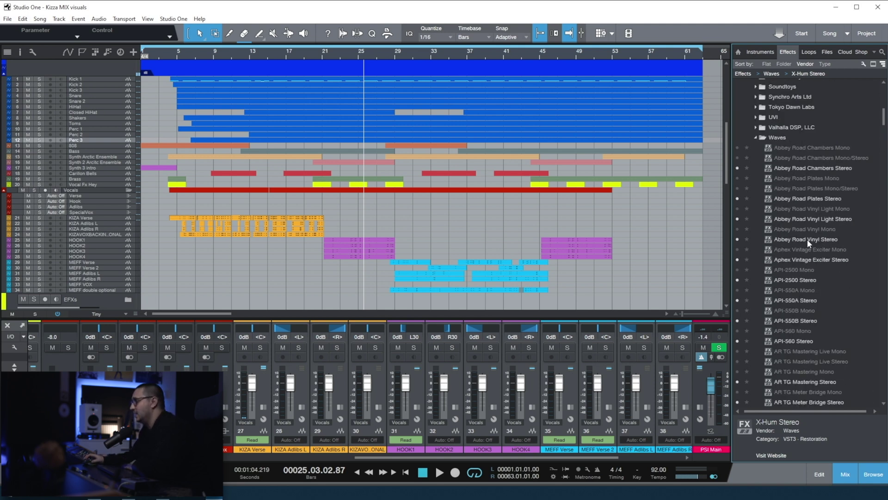
Exit manage mode, review the trimmed Waves list, and collapse the Waves folder.
{"action": "left_click", "coordinate": [864, 62]}
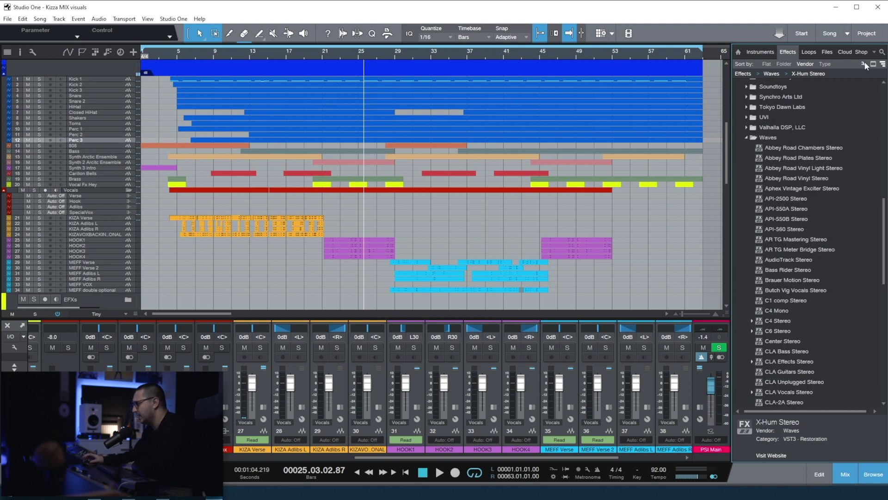
{"action": "scroll", "coordinate": [815, 198], "scroll_direction": "down", "scroll_amount": 15}
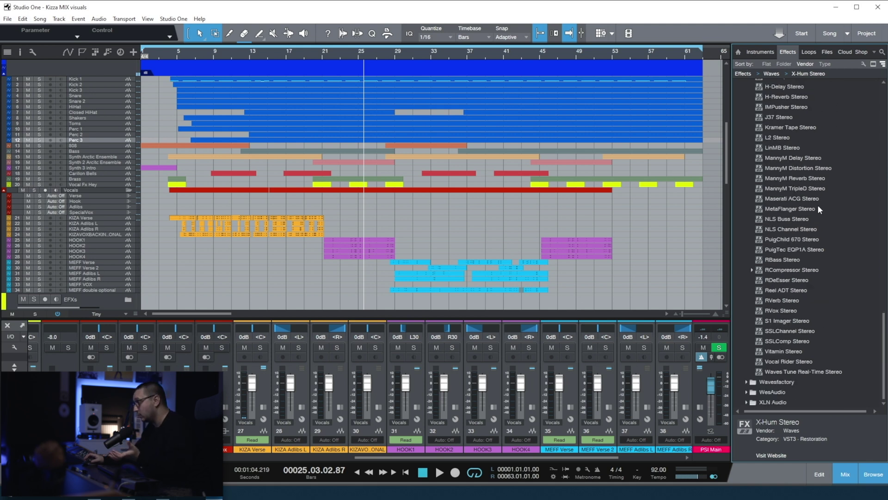
{"action": "scroll", "coordinate": [818, 226], "scroll_direction": "up", "scroll_amount": 5}
{"action": "scroll", "coordinate": [818, 230], "scroll_direction": "up", "scroll_amount": 3}
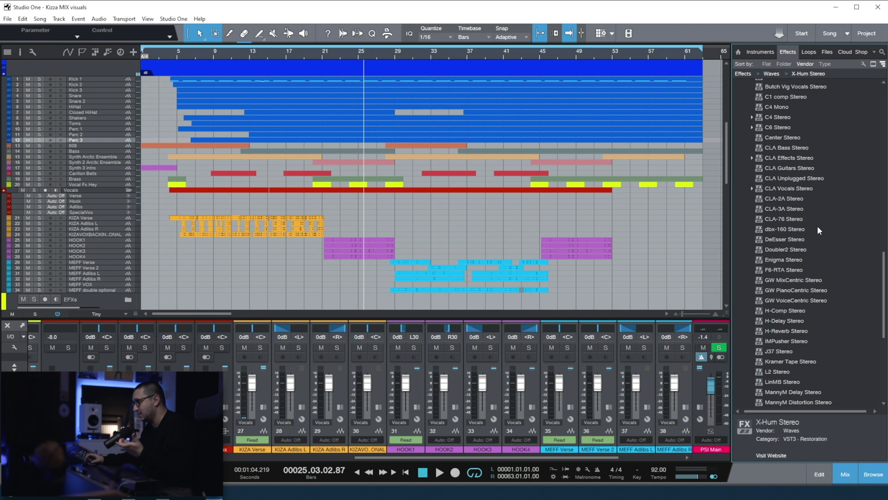
{"action": "scroll", "coordinate": [817, 226], "scroll_direction": "up", "scroll_amount": 12}
{"action": "left_click", "coordinate": [746, 219]}
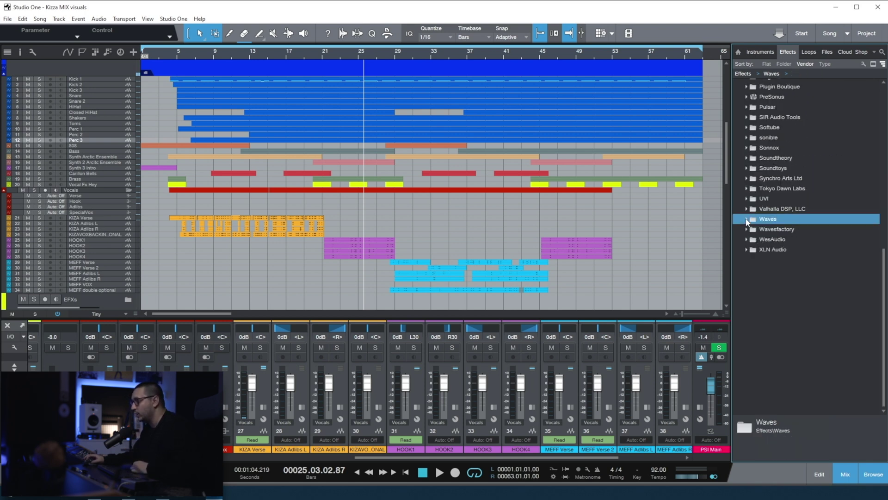
{"action": "scroll", "coordinate": [793, 241], "scroll_direction": "up", "scroll_amount": 5}
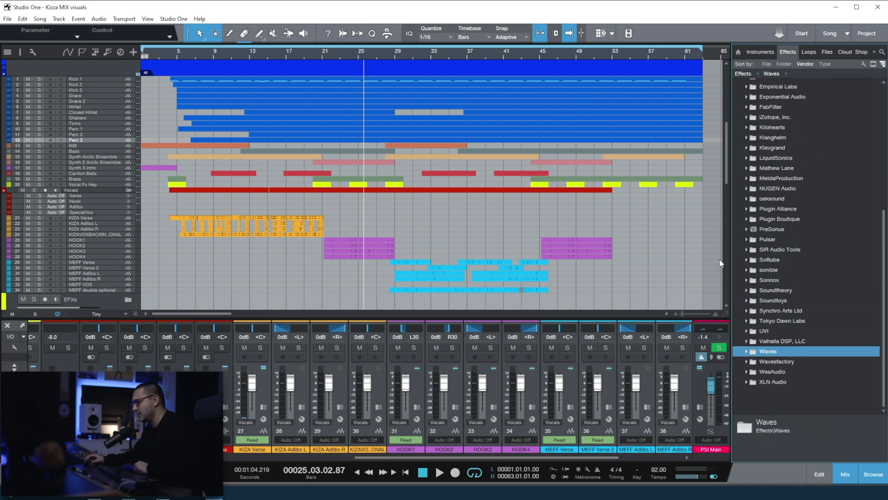
Re-expand Waves, re-enter manage mode, and select bx_console SSL 4000 E in Plugin Alliance.
{"action": "left_click", "coordinate": [747, 107]}
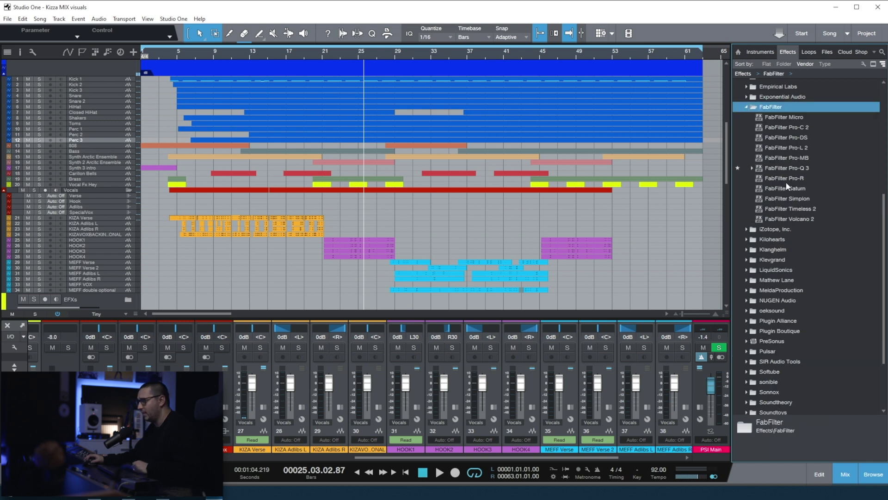
{"action": "left_click", "coordinate": [746, 108]}
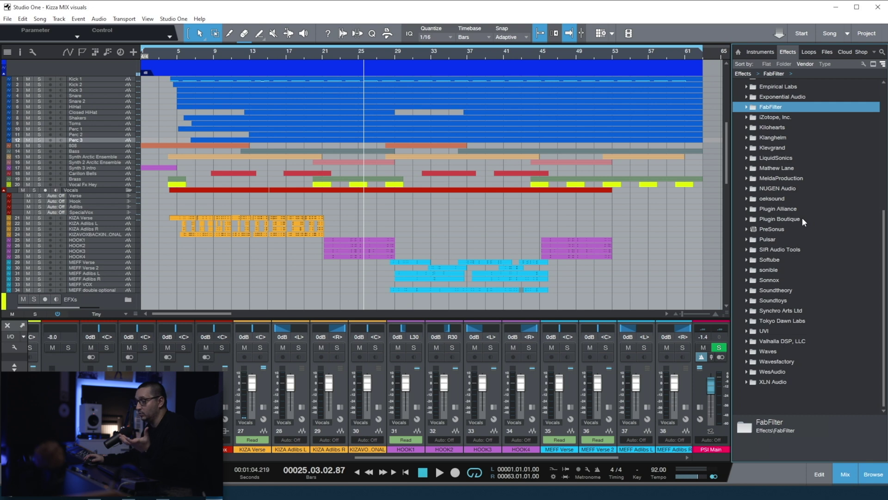
{"action": "scroll", "coordinate": [804, 236], "scroll_direction": "down", "scroll_amount": 3}
{"action": "left_click", "coordinate": [812, 259]}
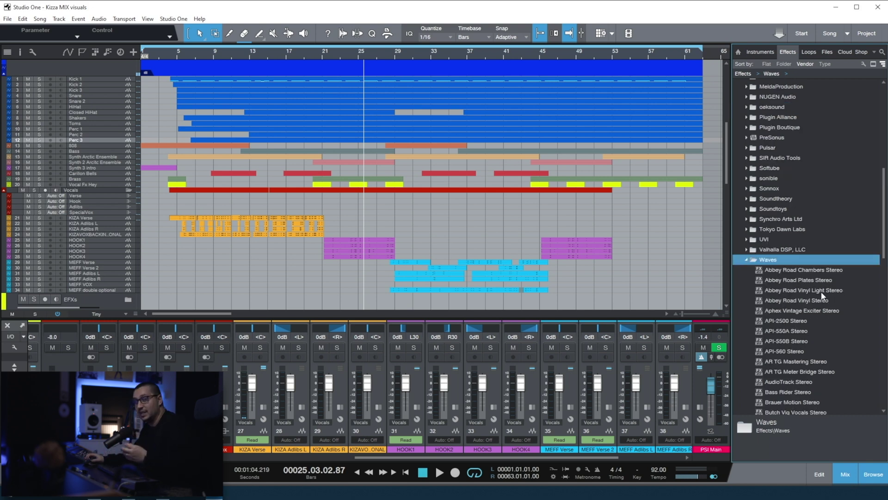
{"action": "left_click", "coordinate": [863, 63]}
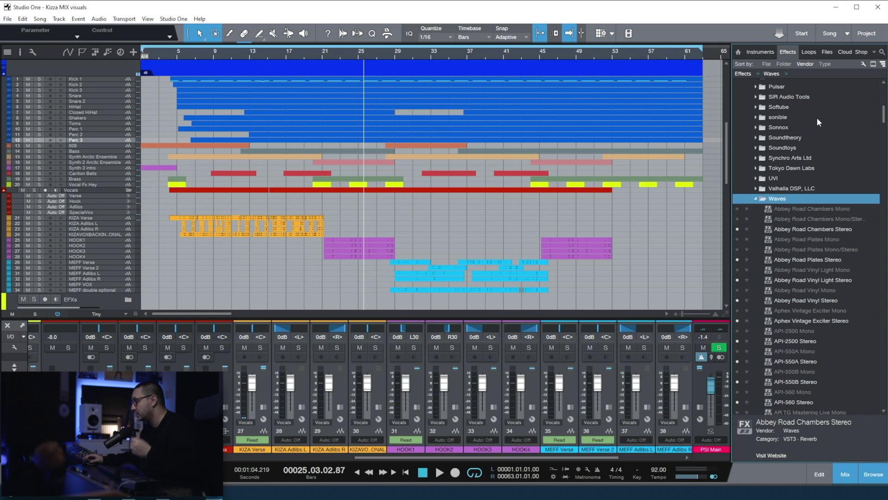
{"action": "scroll", "coordinate": [816, 117], "scroll_direction": "up", "scroll_amount": 10}
{"action": "left_click", "coordinate": [812, 216]}
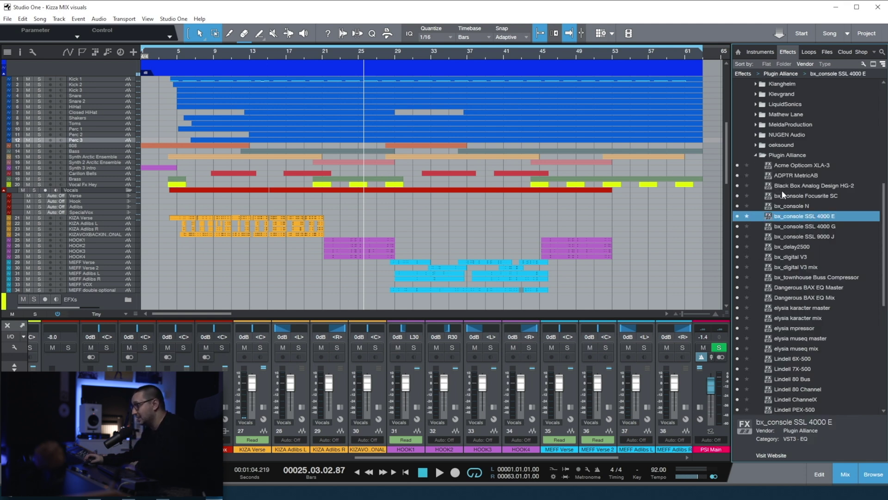
Collapse Plugin Alliance, expand the oeksound folder, and mark soothe2 as a favorite.
{"action": "left_click", "coordinate": [754, 154]}
{"action": "left_click", "coordinate": [756, 145]}
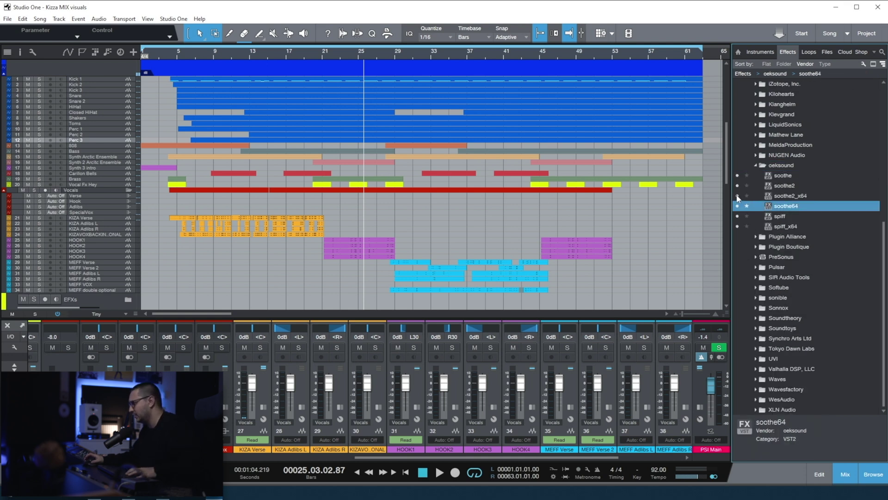
{"action": "left_click", "coordinate": [748, 185]}
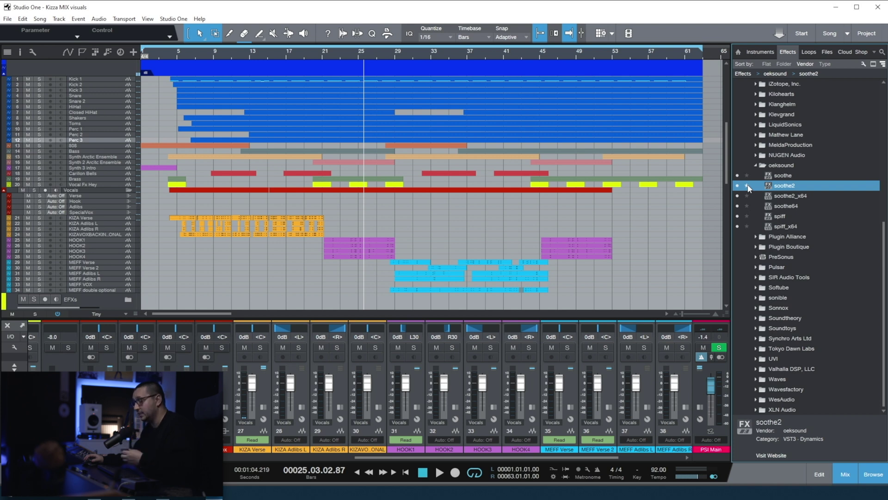
{"action": "left_click", "coordinate": [747, 186]}
Hide soothe, soothe2_x64, soothe64 and spiff_x64, star spiff, and open Favorites.
{"action": "left_click", "coordinate": [737, 179]}
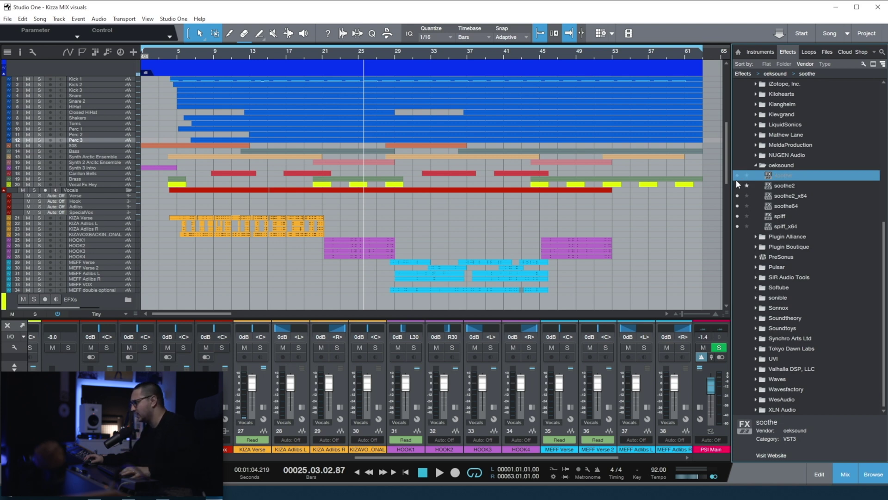
{"action": "left_click", "coordinate": [737, 196]}
{"action": "left_click", "coordinate": [737, 206]}
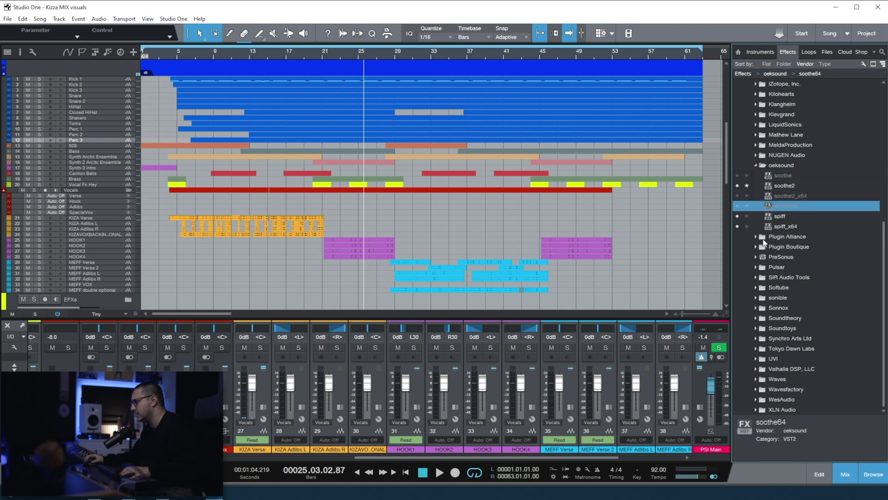
{"action": "left_click", "coordinate": [737, 226]}
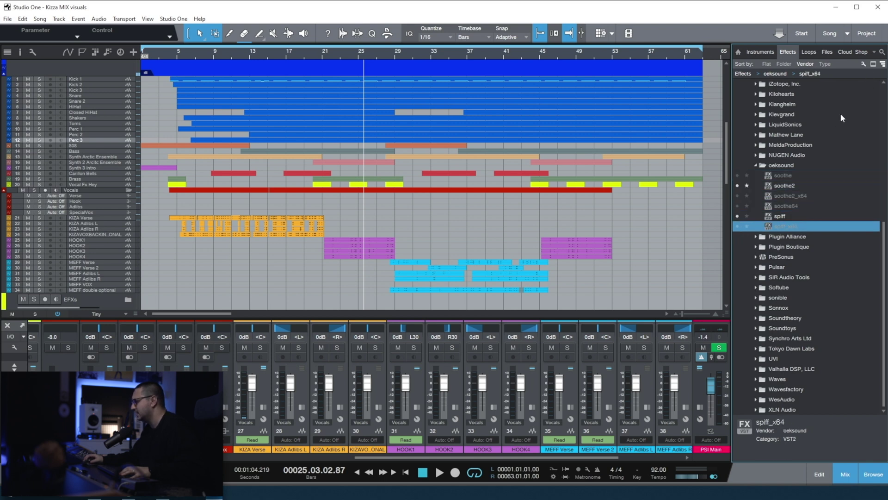
{"action": "left_click", "coordinate": [748, 221]}
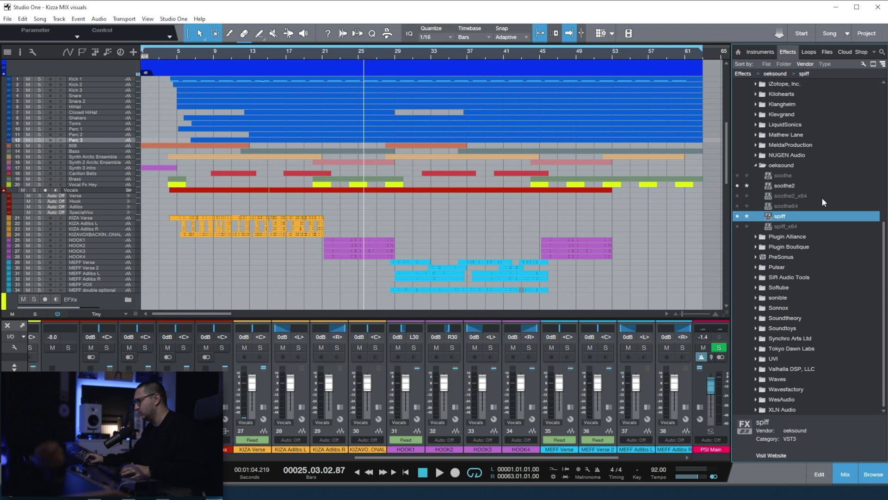
{"action": "double_click", "coordinate": [781, 167]}
{"action": "double_click", "coordinate": [781, 104]}
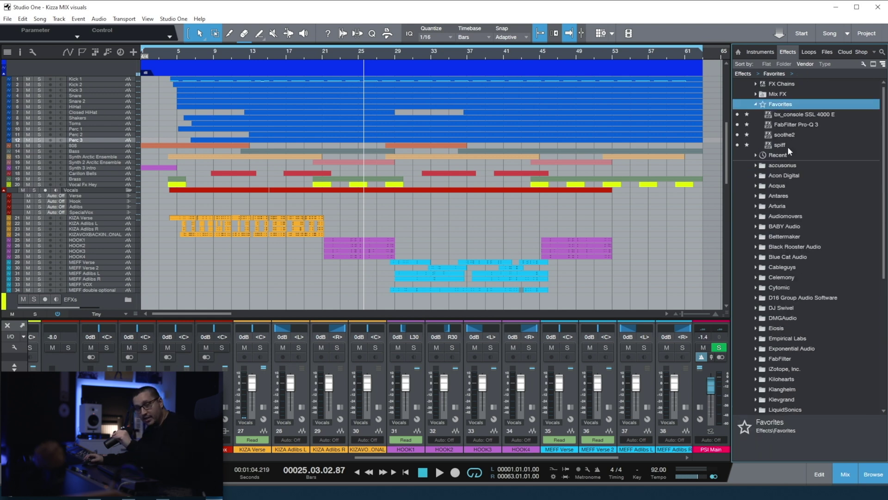
Collapse Favorites and expand the FabFilter vendor folder in the Effects browser.
{"action": "key", "text": "Left"}
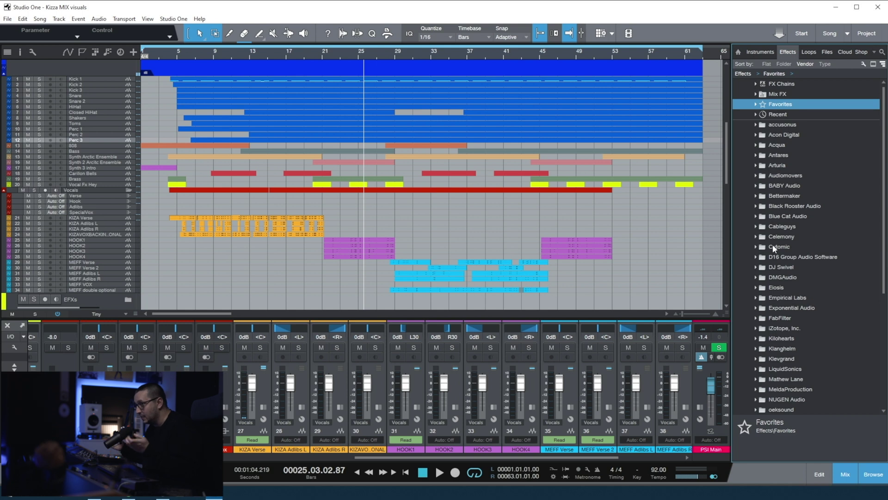
{"action": "key", "text": "f"}
{"action": "key", "text": "Right"}
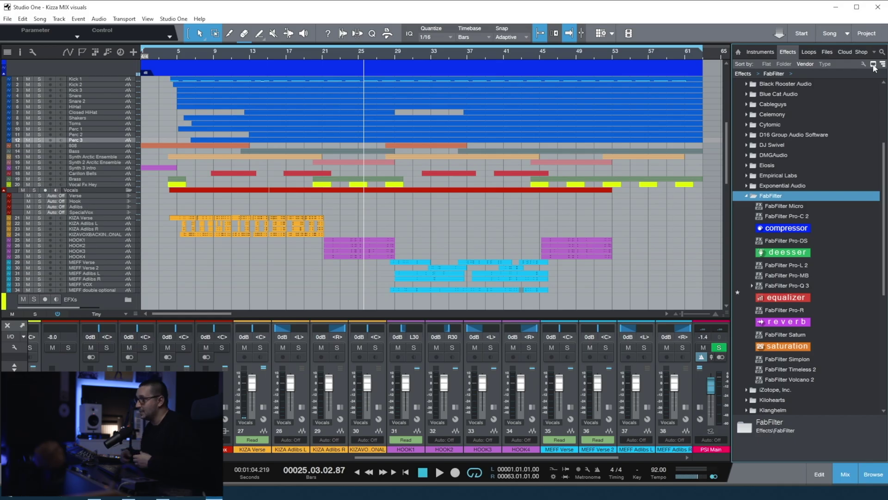
Look through the FabFilter list from Pro-C 2 to Saturn and select FabFilter Pro-MB.
{"action": "left_click", "coordinate": [781, 235]}
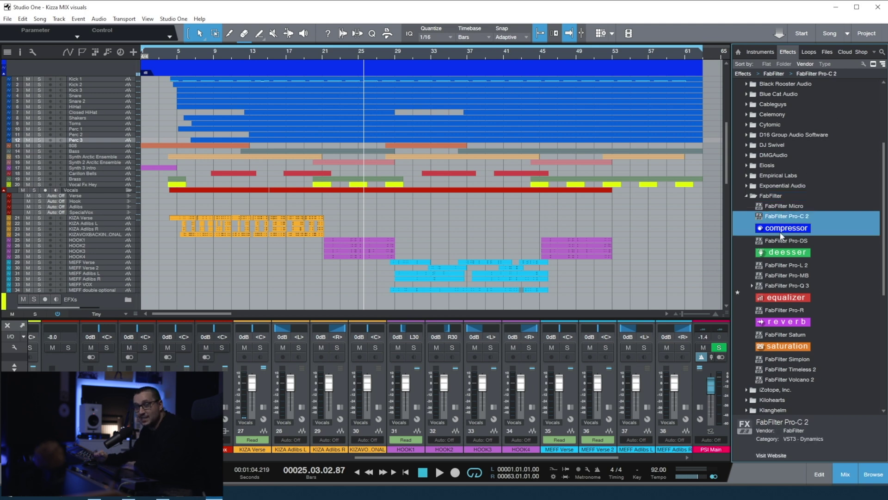
{"action": "scroll", "coordinate": [786, 233], "scroll_direction": "down", "scroll_amount": 1}
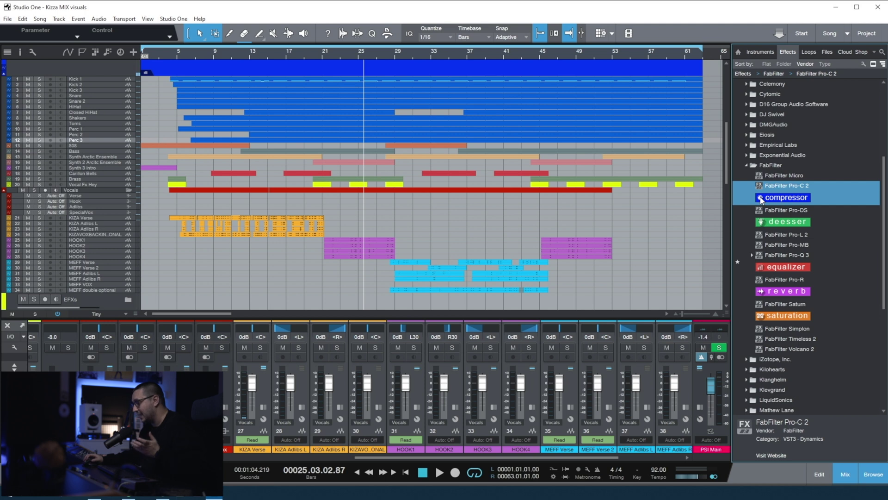
{"action": "key", "text": "Down"}
{"action": "key", "text": "Down"}
{"action": "key", "text": "Down"}
{"action": "key", "text": "Down"}
{"action": "key", "text": "Down"}
{"action": "key", "text": "Down"}
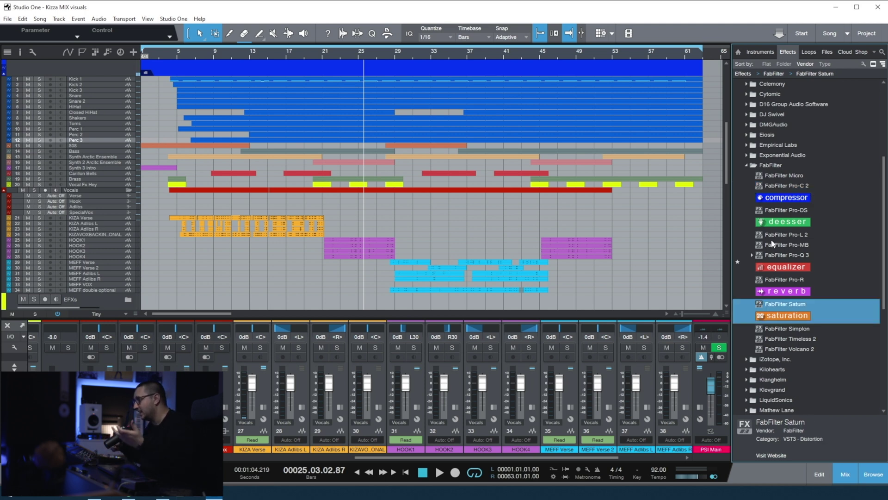
{"action": "left_click", "coordinate": [785, 245]}
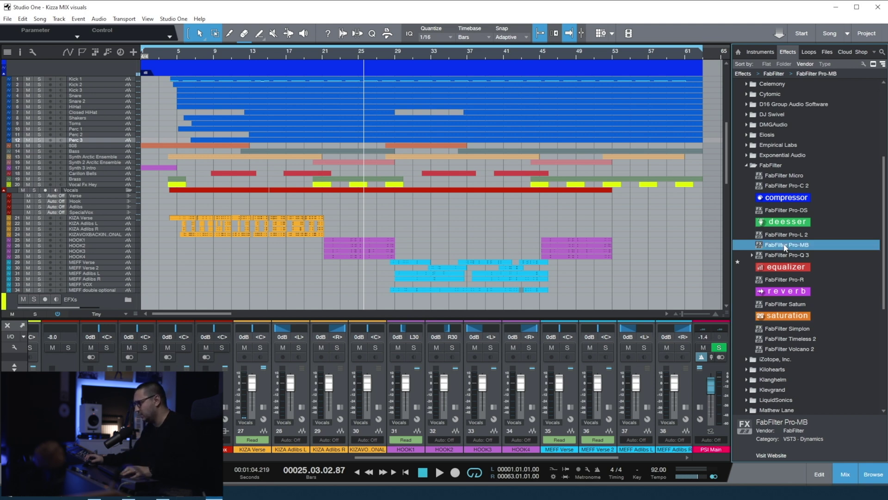
Load FabFilter Pro-MB on the main channel and update its plug-in thumbnail from the insert menu.
{"action": "left_click_drag", "start_coordinate": [784, 248], "coordinate": [111, 195]}
{"action": "left_click", "coordinate": [283, 90]}
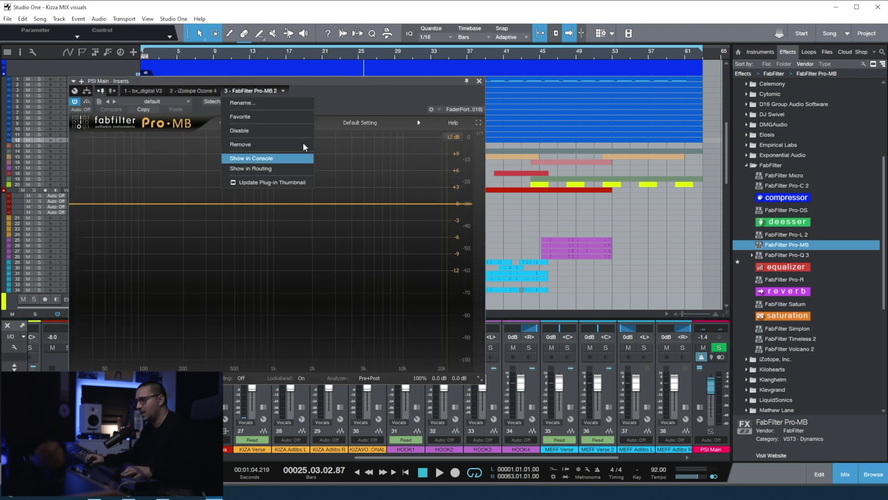
{"action": "left_click", "coordinate": [301, 97]}
{"action": "left_click", "coordinate": [283, 91]}
{"action": "left_click", "coordinate": [282, 182]}
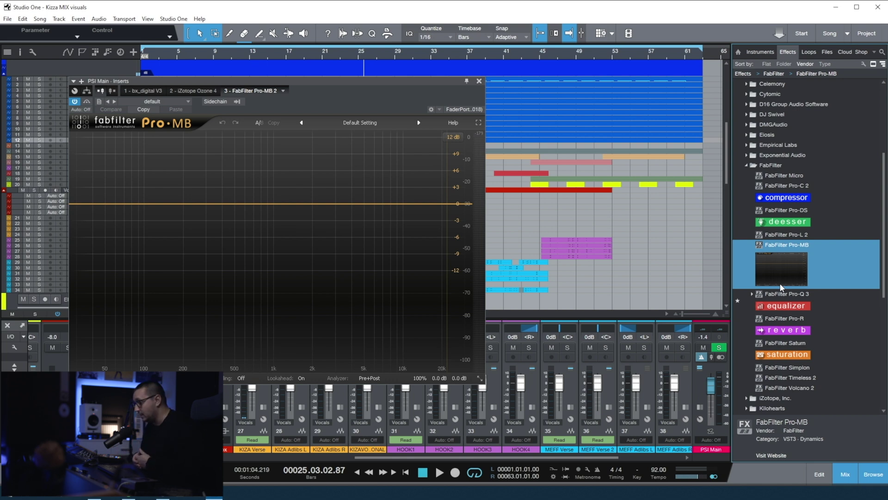
{"action": "left_click", "coordinate": [479, 81]}
Copy the headphones icon from the Music & Sound Icons sheet into saturationicon.psd.
{"action": "left_click", "coordinate": [95, 497]}
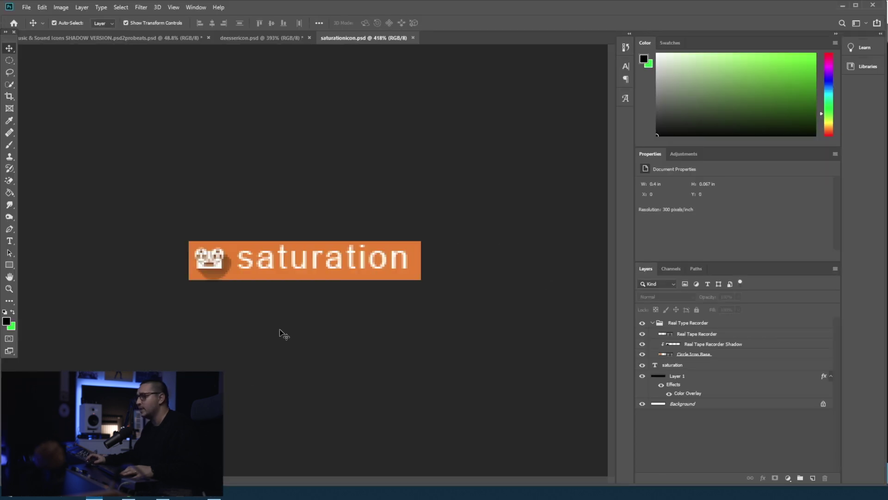
{"action": "scroll", "coordinate": [323, 343], "scroll_direction": "down", "scroll_amount": 5}
{"action": "scroll", "coordinate": [202, 317], "scroll_direction": "up", "scroll_amount": 6}
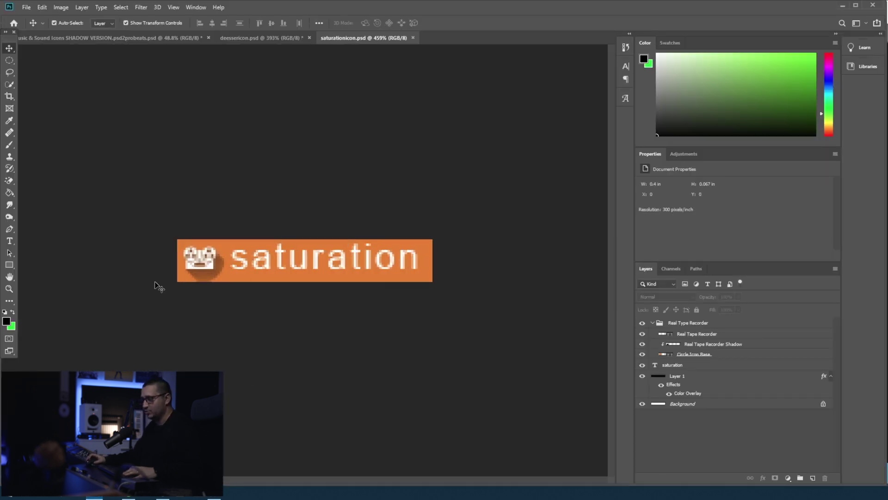
{"action": "scroll", "coordinate": [166, 291], "scroll_direction": "down", "scroll_amount": 2}
{"action": "key", "text": "ctrl+Tab"}
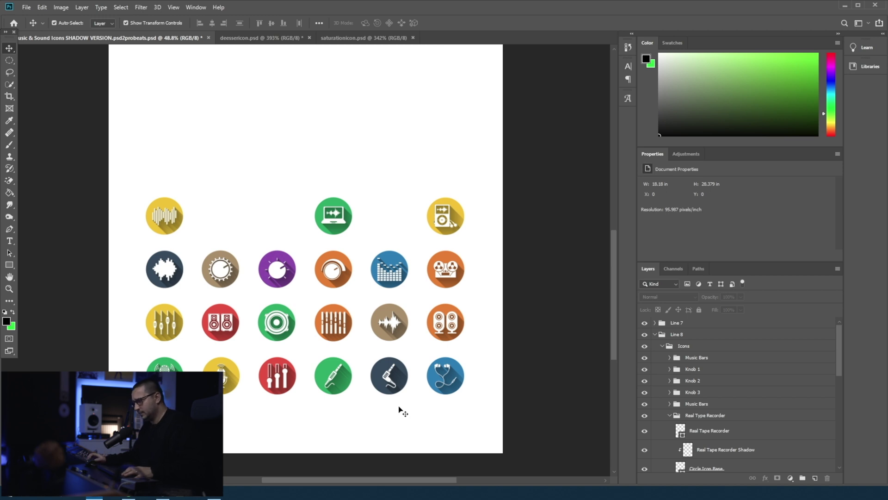
{"action": "left_click", "coordinate": [437, 389]}
{"action": "key", "text": "ctrl+c"}
{"action": "key", "text": "ctrl+shift+Tab"}
{"action": "key", "text": "ctrl+v"}
Place the headphones icon over the tape recorder and delete the Real Type Recorder group.
{"action": "left_click_drag", "start_coordinate": [193, 262], "coordinate": [195, 260]}
{"action": "left_click", "coordinate": [656, 323]}
{"action": "left_click", "coordinate": [683, 335]}
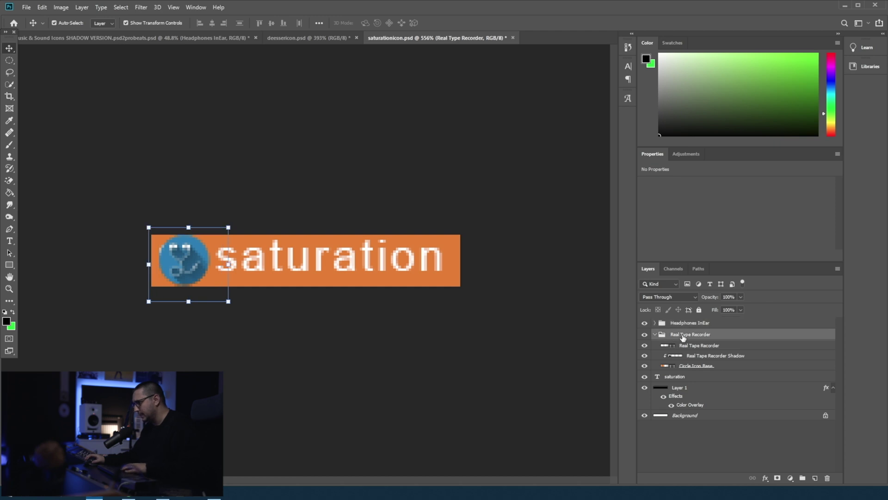
{"action": "key", "text": "Delete"}
Replace the label text 'saturation' with 'multiband'.
{"action": "key", "text": "t"}
{"action": "double_click", "coordinate": [372, 261]}
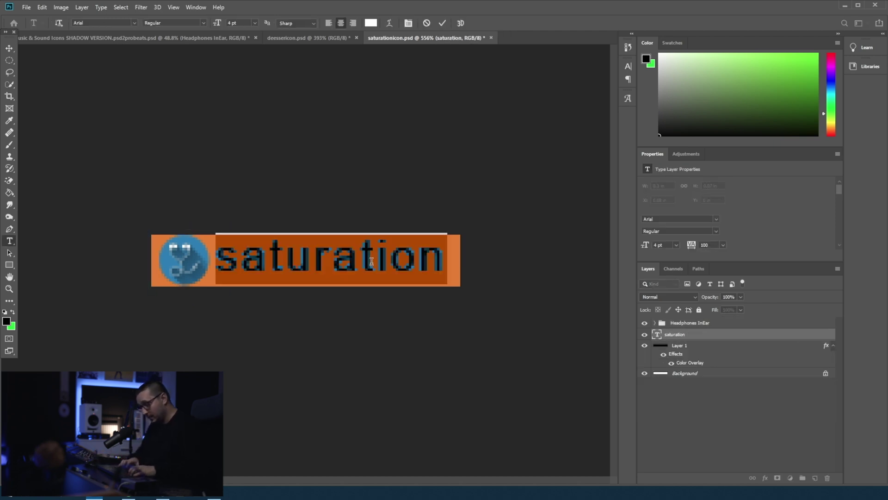
{"action": "type", "text": "multiband"}
{"action": "key", "text": "ctrl+Return"}
{"action": "key", "text": "v"}
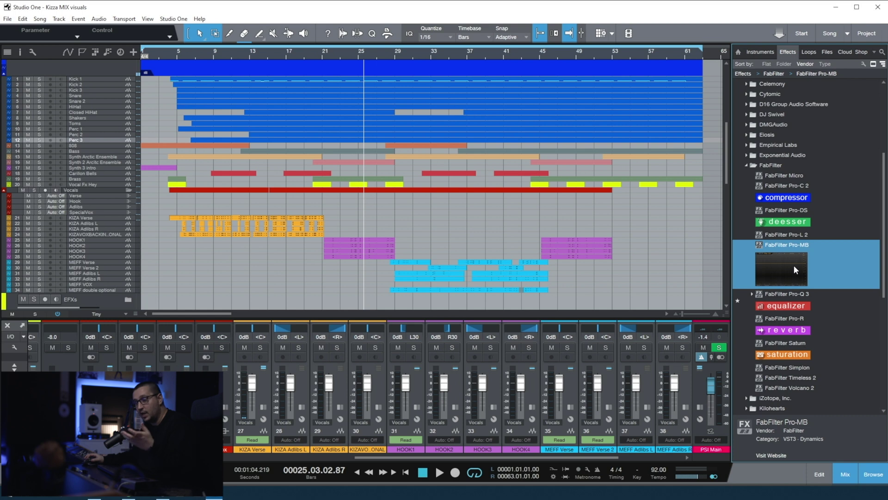
Open the User Data location from Studio One's Options > Locations and enter its Snapshots folder.
{"action": "left_click", "coordinate": [173, 18]}
{"action": "left_click", "coordinate": [278, 130]}
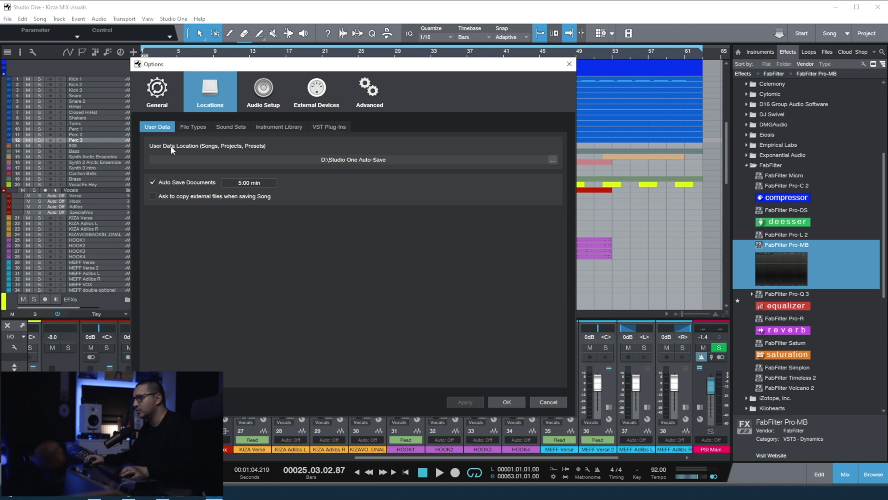
{"action": "left_click", "coordinate": [380, 160]}
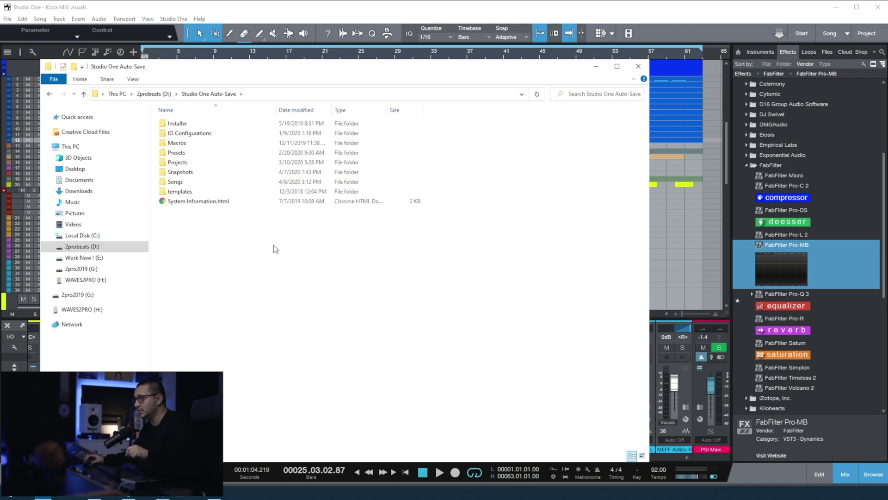
{"action": "double_click", "coordinate": [178, 172]}
Move the three Pro-MB snapshot images in Snapshots > FabFilter into a new mb subfolder.
{"action": "double_click", "coordinate": [183, 123]}
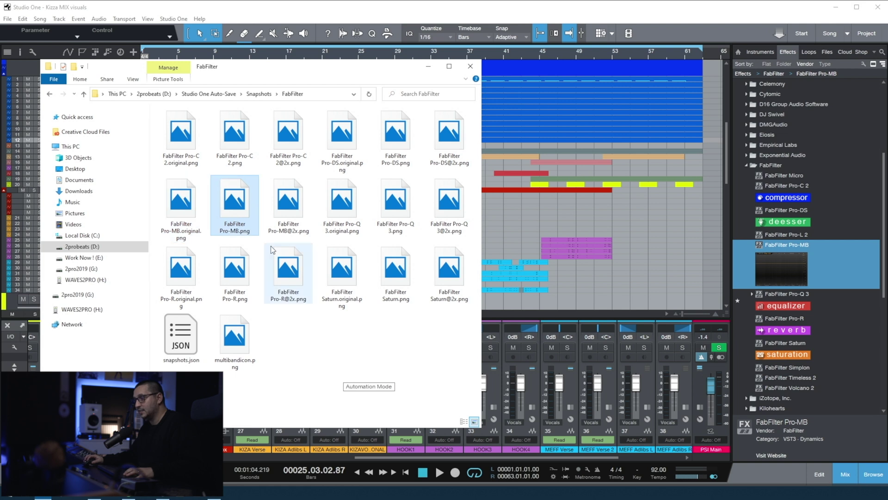
{"action": "left_click", "coordinate": [232, 206]}
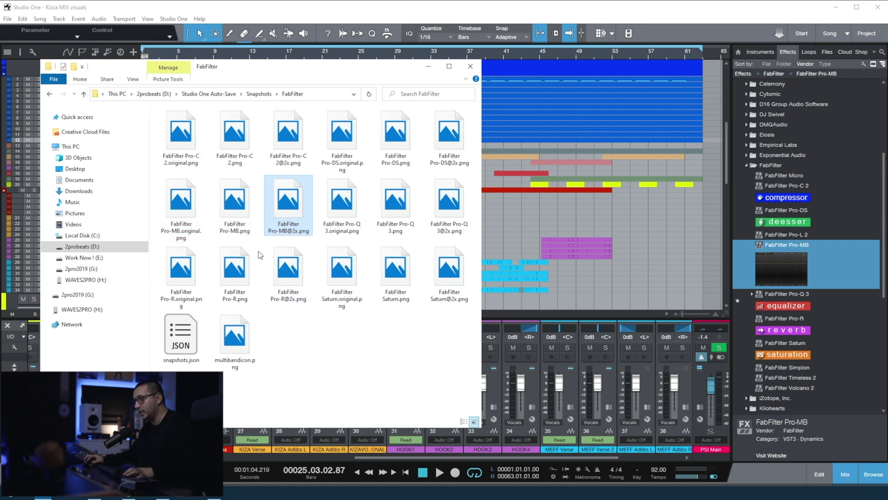
{"action": "left_click", "coordinate": [245, 364]}
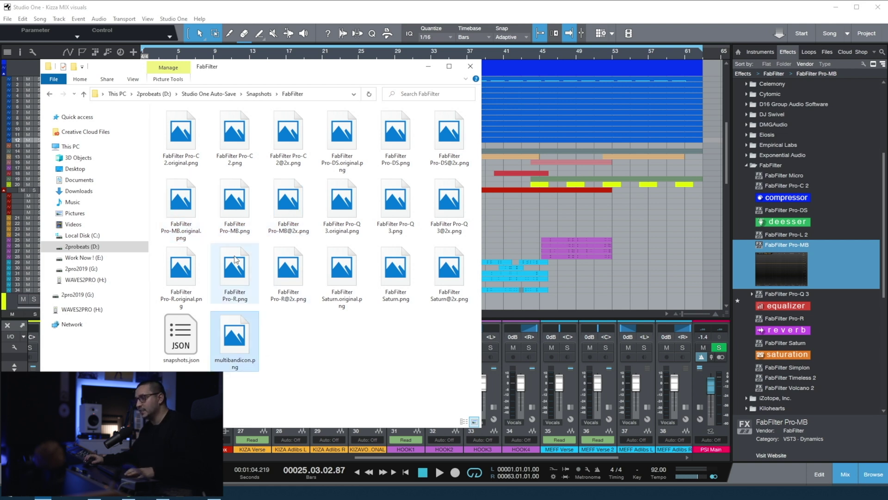
{"action": "left_click_drag", "start_coordinate": [207, 245], "coordinate": [299, 208]}
{"action": "right_click", "coordinate": [271, 234]}
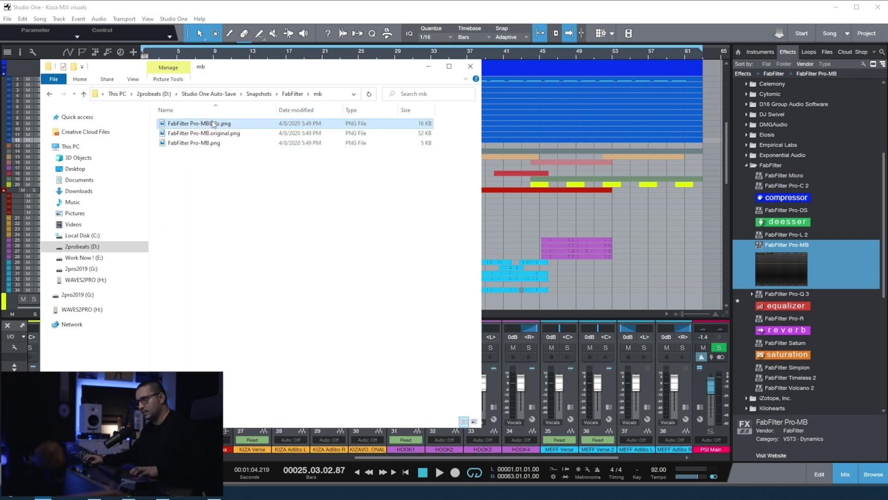
{"action": "right_click", "coordinate": [238, 200]}
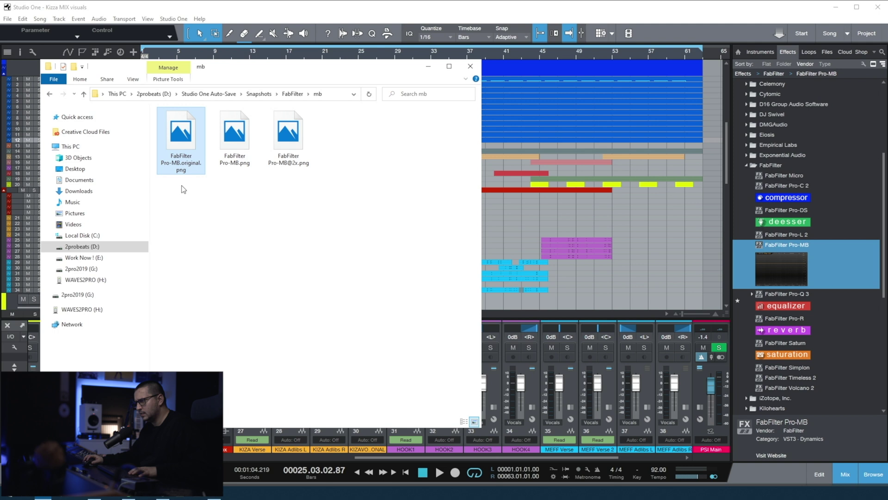
{"action": "left_click", "coordinate": [631, 249]}
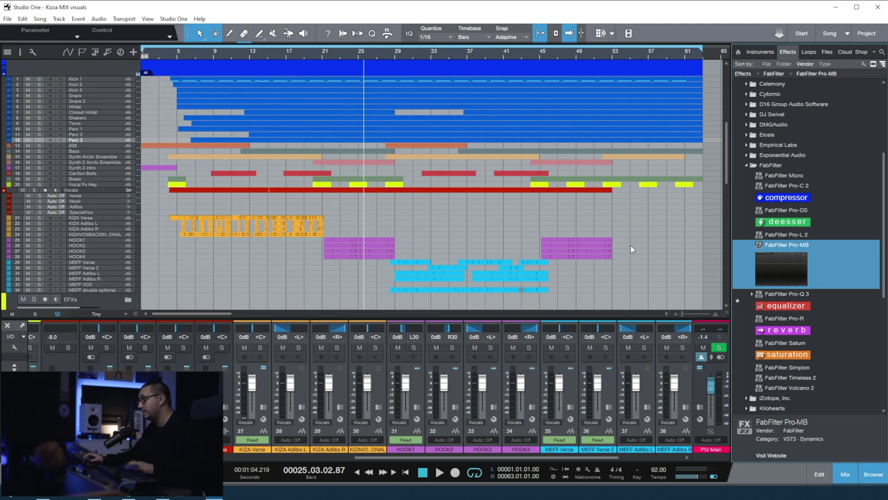
Restart Studio One without saving and toggle thumbnail view to show Pro-MB's multiband thumbnail.
{"action": "left_click", "coordinate": [877, 7]}
{"action": "left_click", "coordinate": [604, 249]}
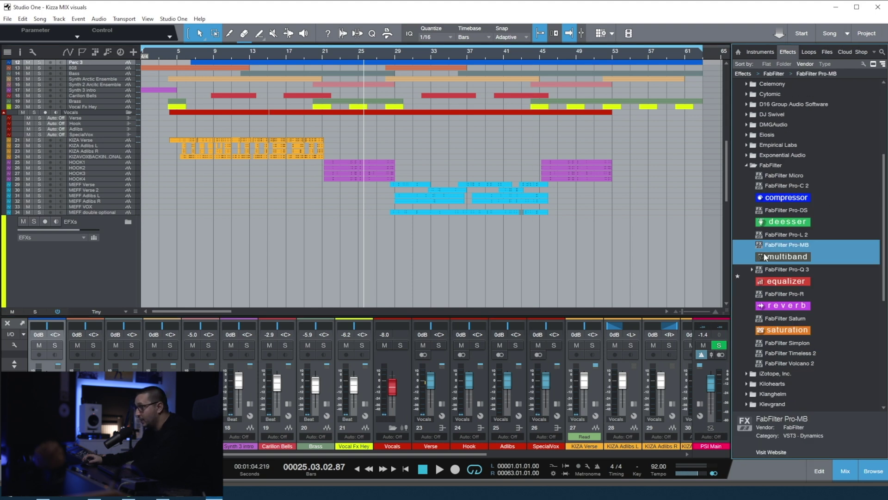
{"action": "left_click", "coordinate": [873, 64]}
{"action": "left_click", "coordinate": [874, 65]}
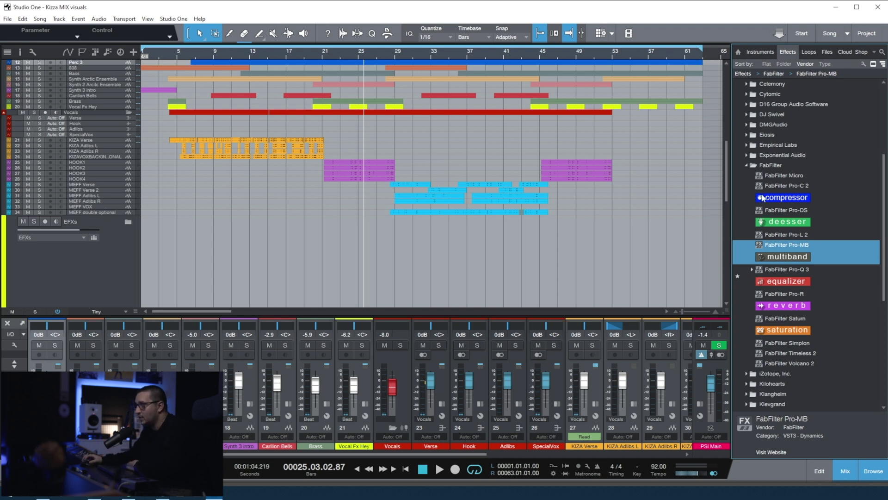
{"action": "left_click", "coordinate": [769, 206]}
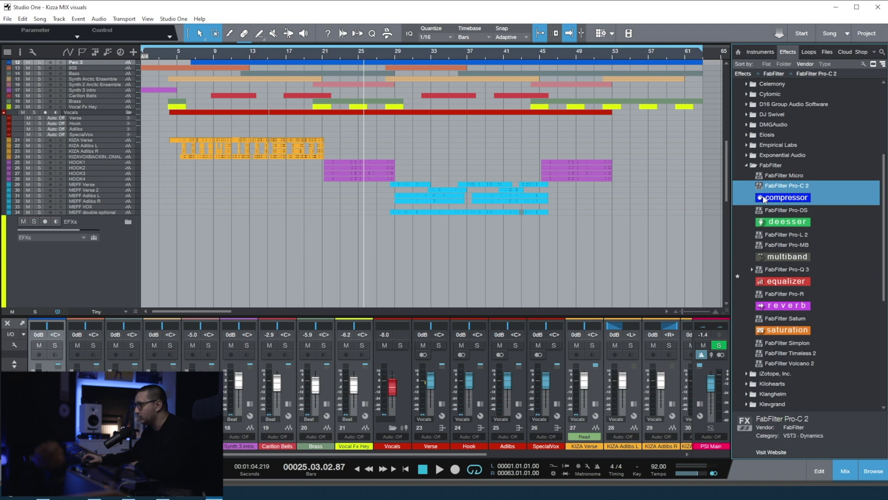